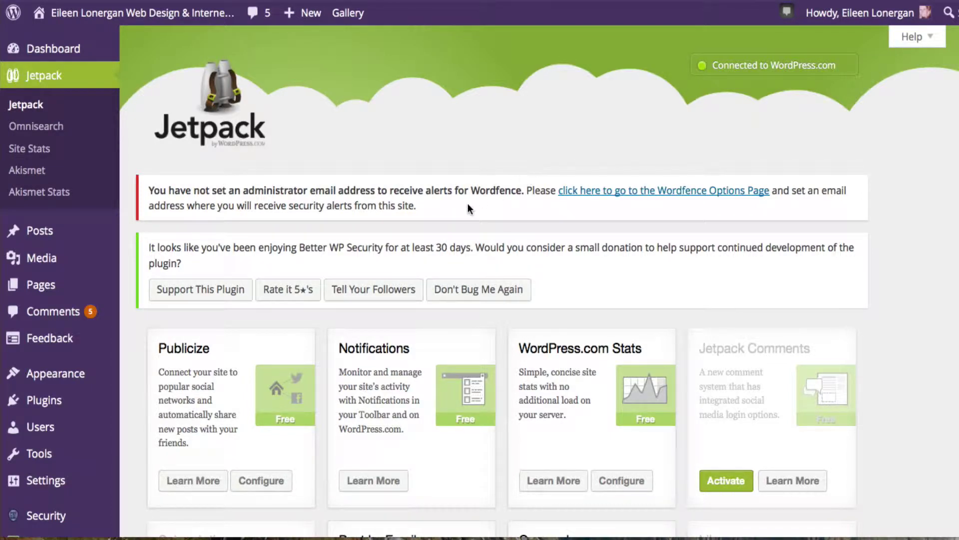
scroll(468, 209, down, 2)
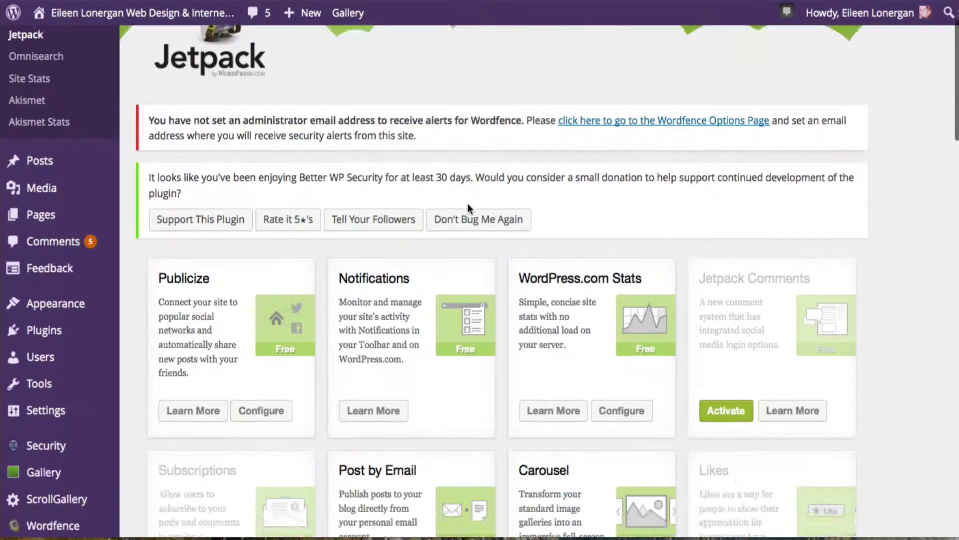
scroll(467, 208, down, 2)
scroll(468, 208, up, 2)
scroll(468, 208, up, 1)
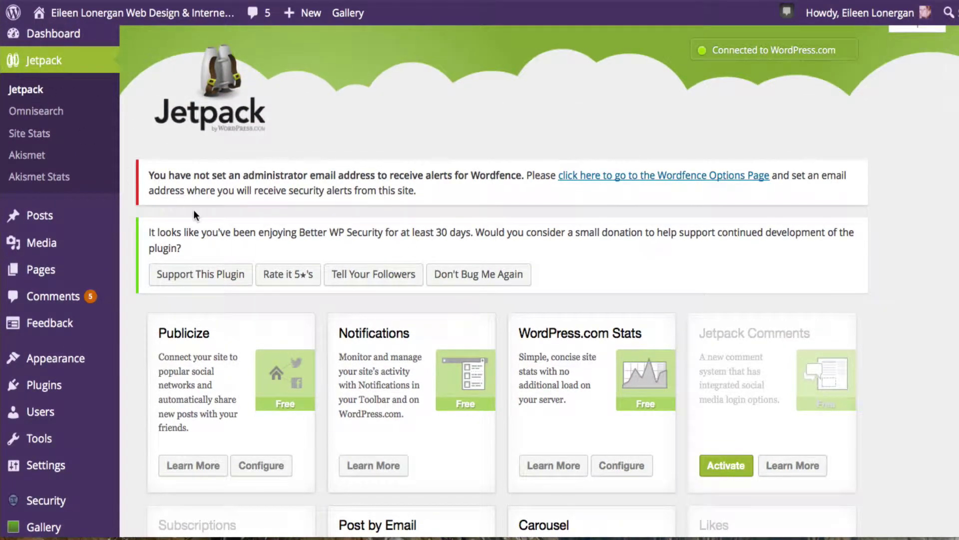
scroll(194, 214, down, 5)
scroll(193, 214, down, 1)
scroll(193, 213, down, 2)
scroll(193, 209, down, 1)
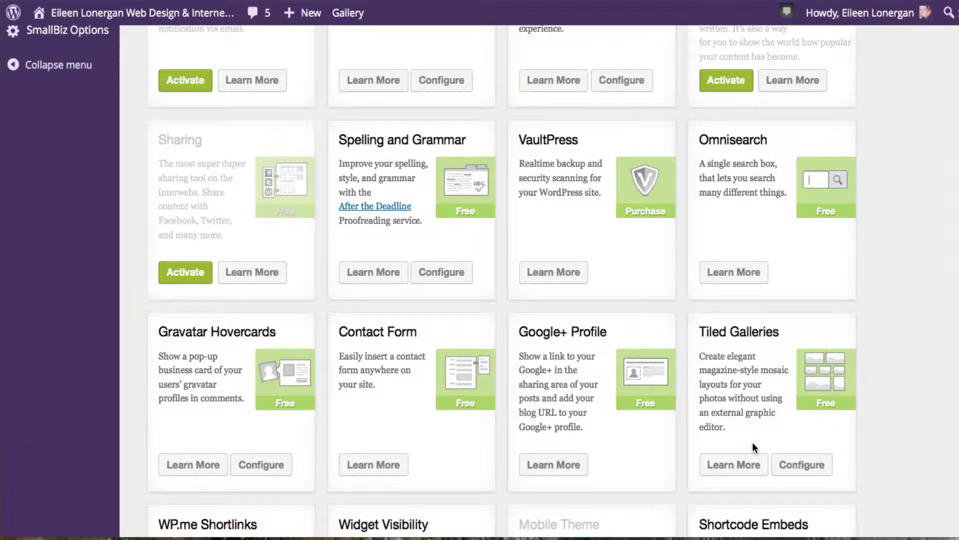
scroll(754, 447, up, 1)
scroll(753, 442, up, 5)
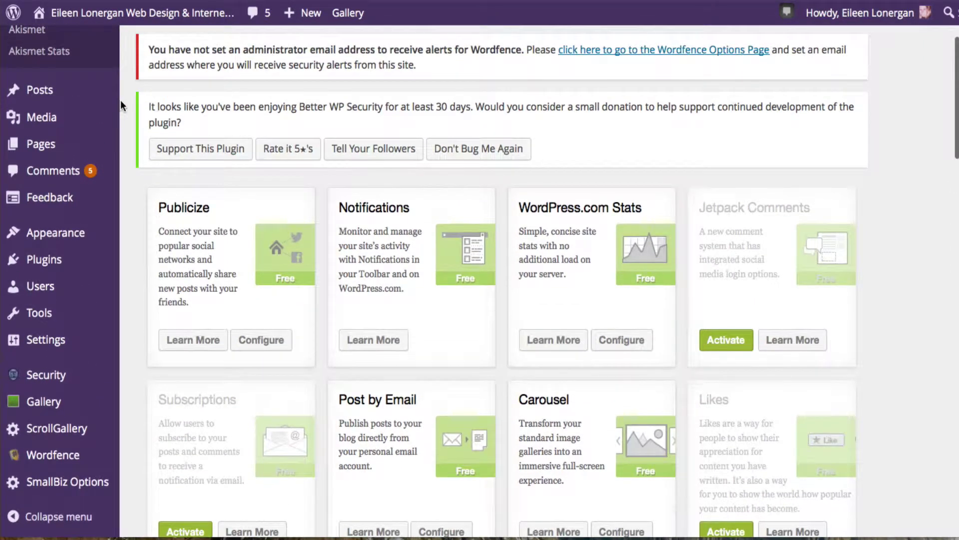
scroll(121, 100, up, 2)
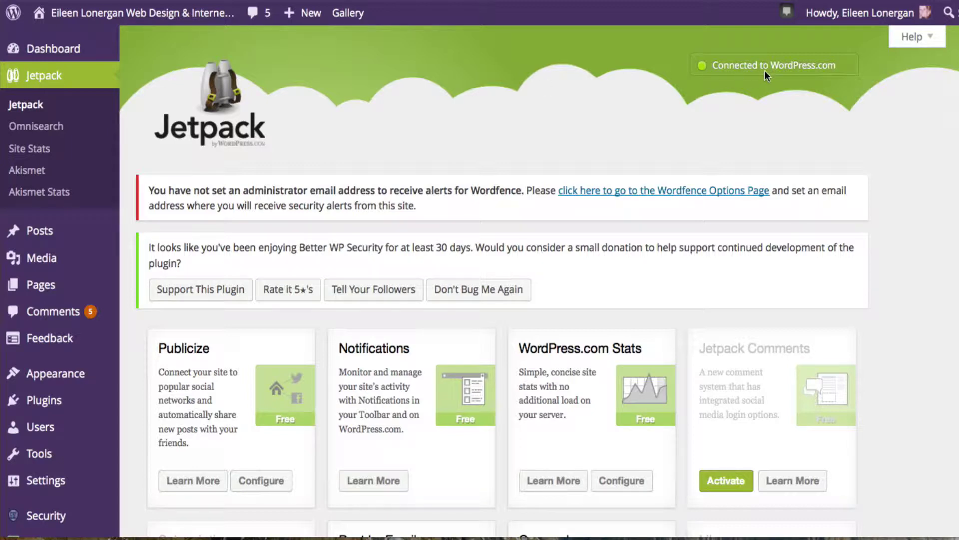
scroll(755, 157, down, 4)
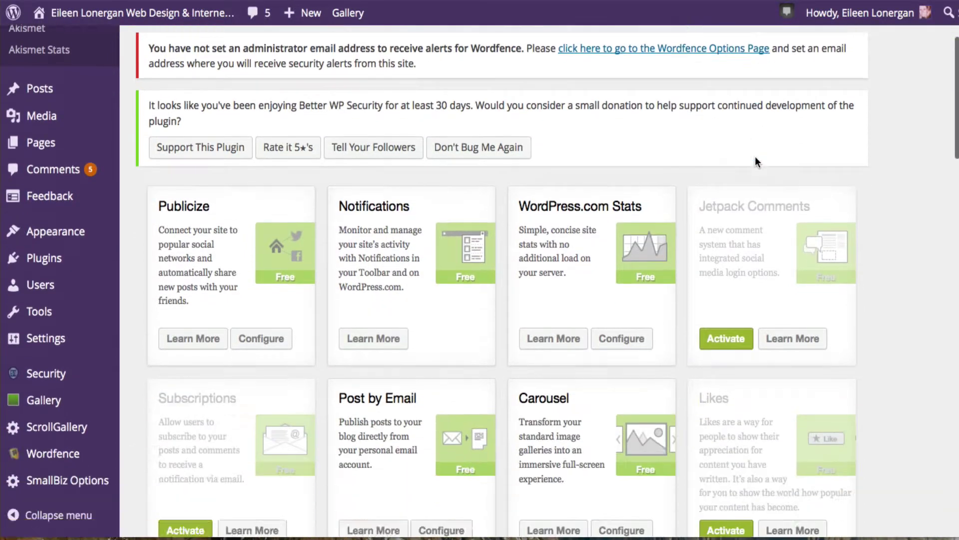
scroll(755, 156, down, 5)
scroll(754, 156, down, 5)
scroll(755, 156, down, 1)
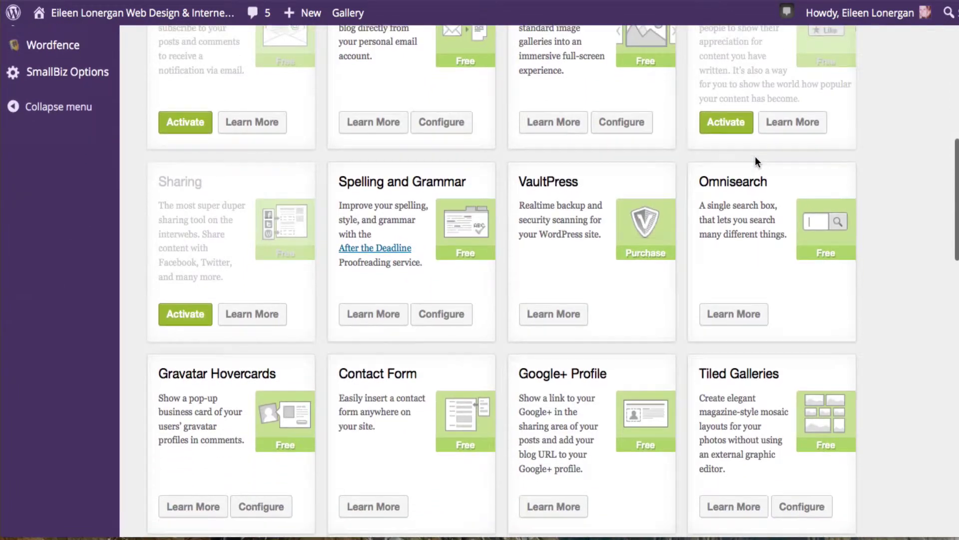
scroll(754, 156, down, 2)
scroll(755, 156, down, 2)
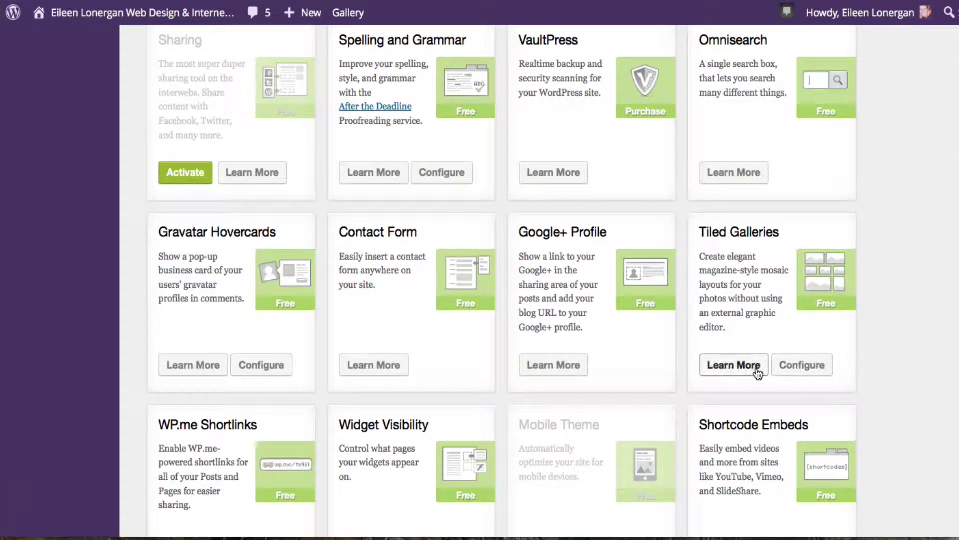
- Deactivate the Jetpack Tiled Galleries module, then activate it again
click(734, 365)
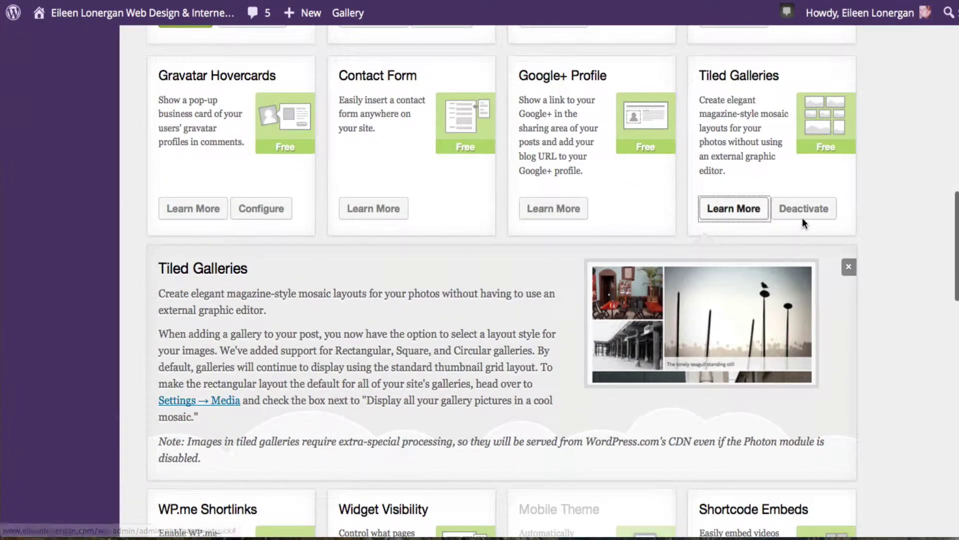
click(808, 213)
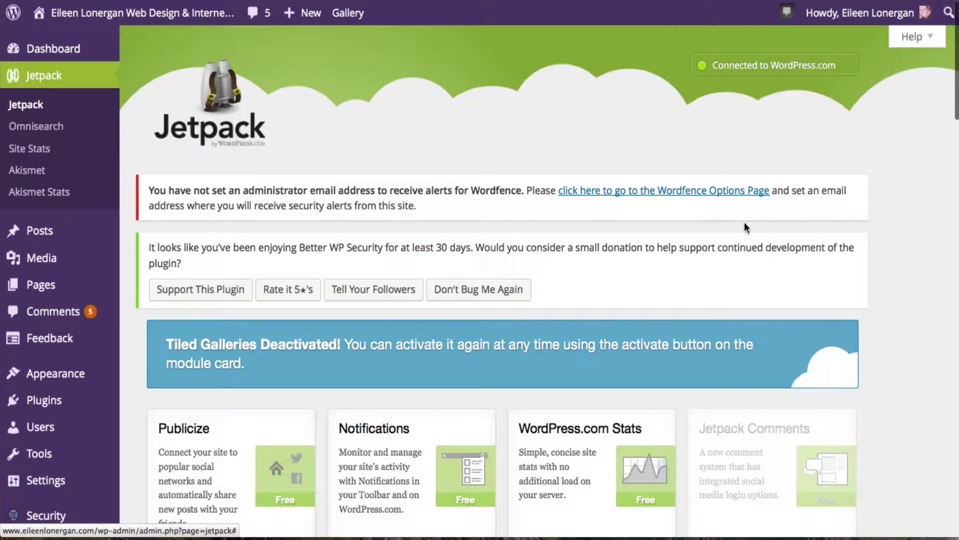
scroll(745, 221, down, 3)
scroll(745, 223, down, 3)
scroll(744, 222, down, 3)
scroll(745, 222, down, 2)
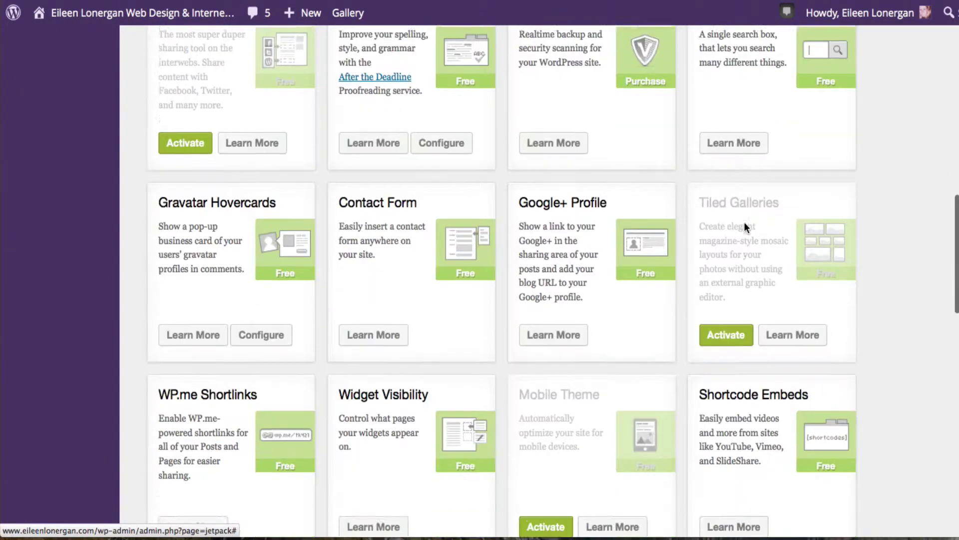
scroll(744, 222, down, 1)
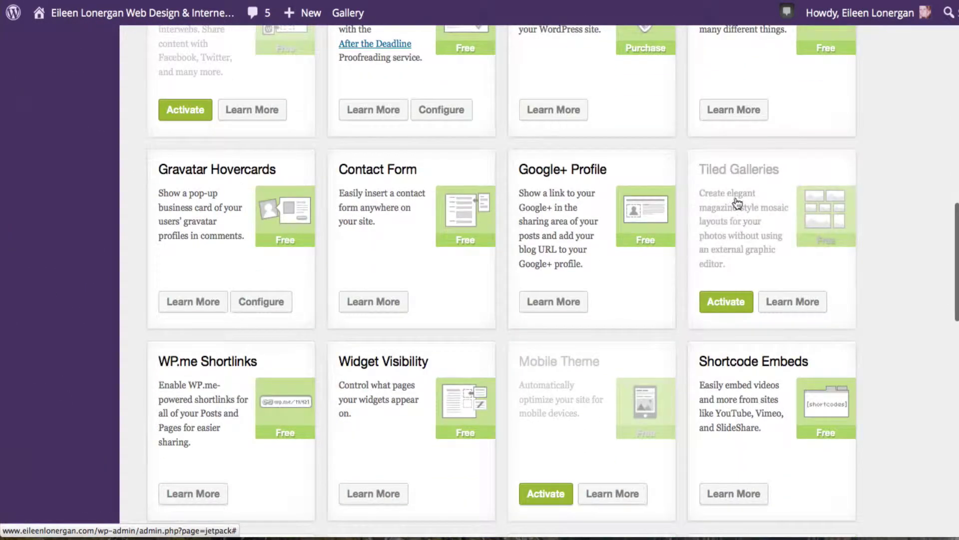
click(724, 304)
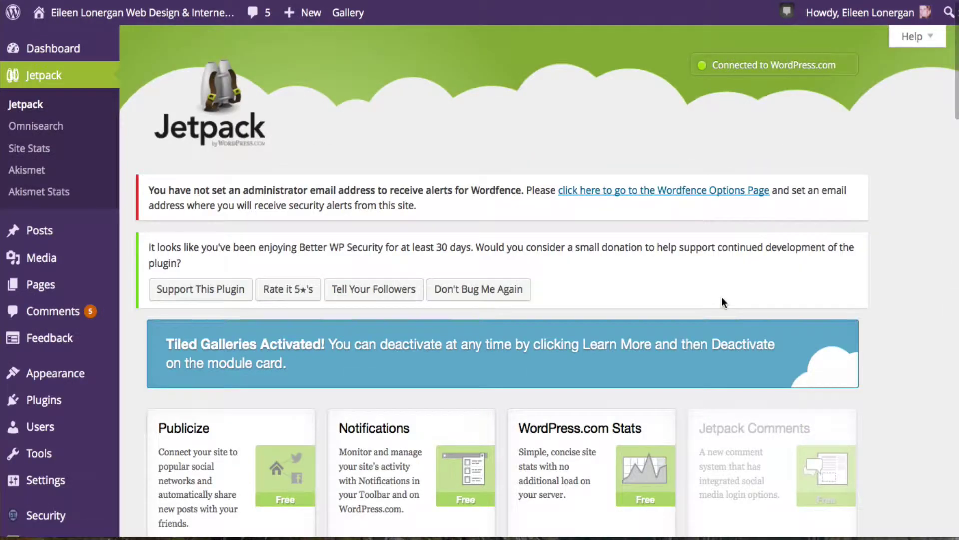
scroll(722, 301, down, 5)
scroll(722, 300, down, 3)
scroll(722, 300, down, 3)
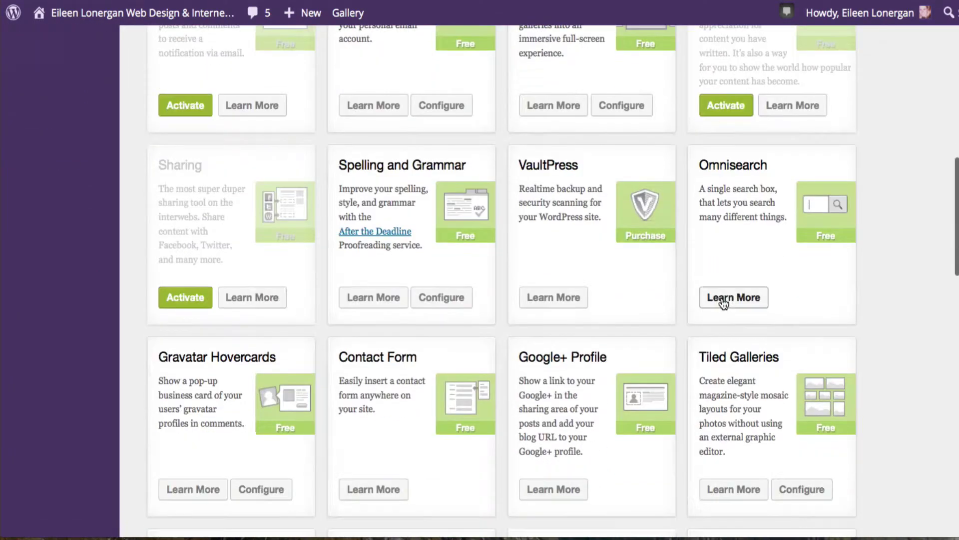
scroll(722, 300, down, 2)
- Open the Settings > Media page from the Tiled Galleries Configure link
click(800, 378)
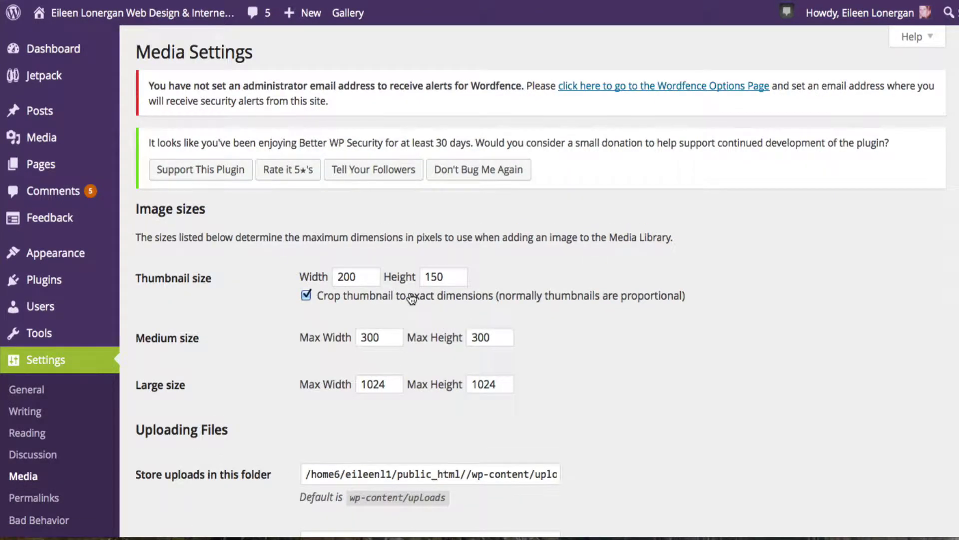
scroll(465, 292, down, 3)
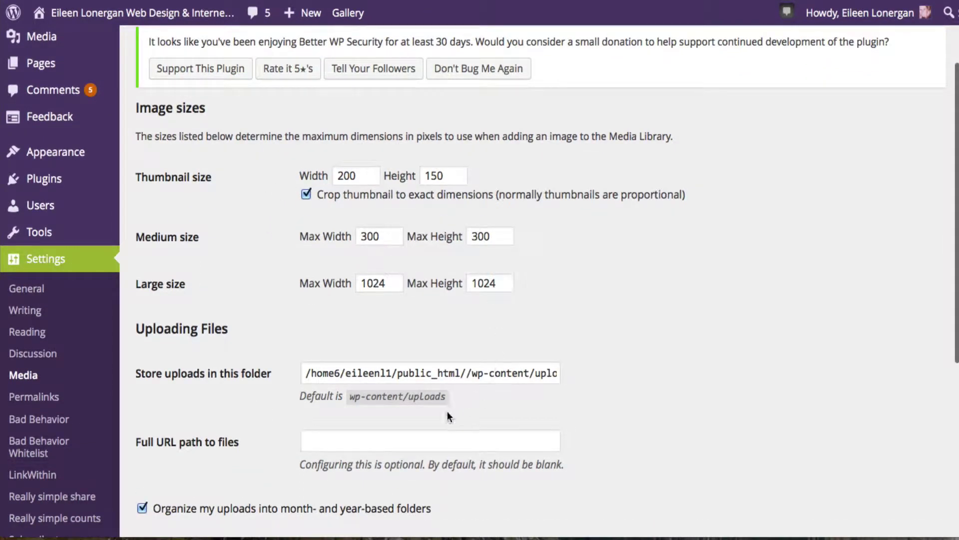
scroll(380, 386, down, 2)
scroll(380, 386, down, 3)
scroll(379, 386, up, 4)
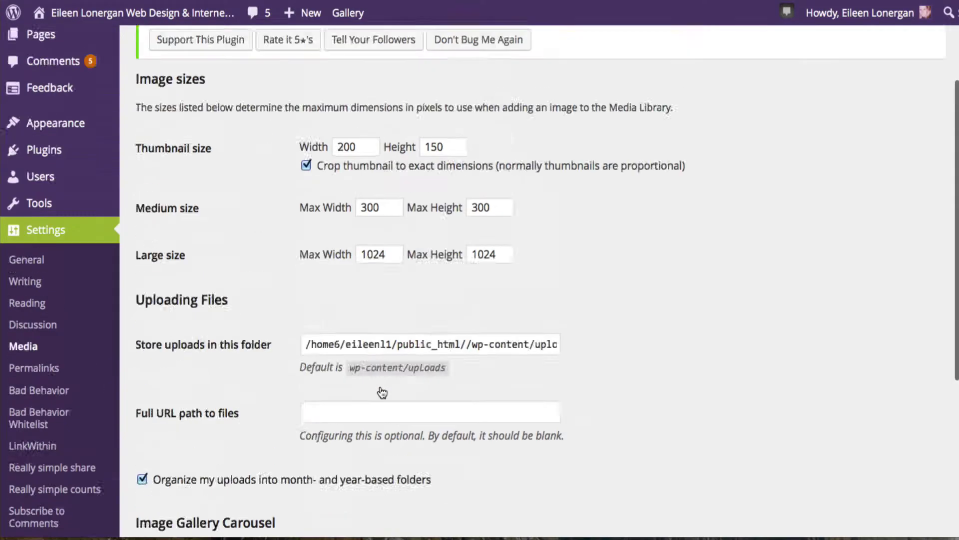
scroll(381, 386, up, 2)
scroll(381, 386, up, 1)
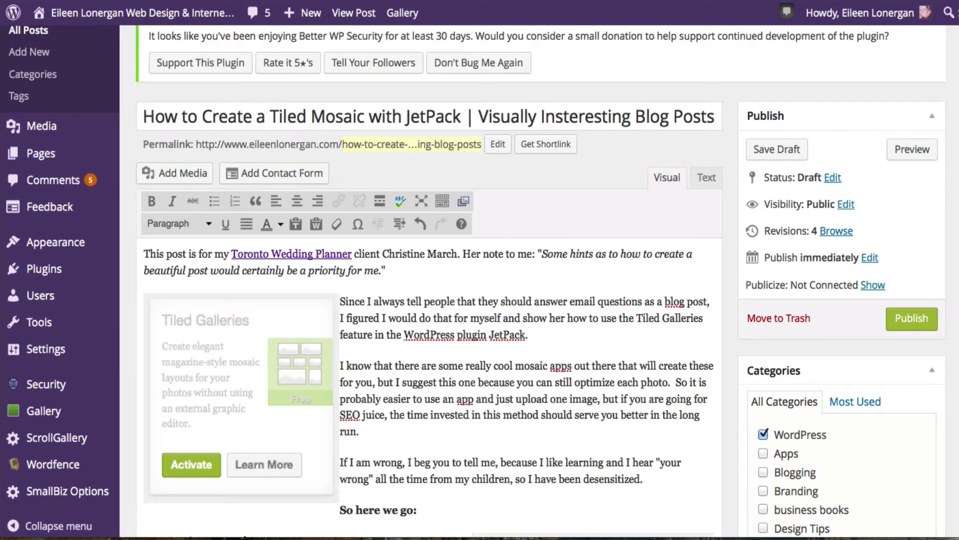
scroll(562, 349, down, 3)
scroll(562, 353, up, 2)
scroll(563, 357, up, 2)
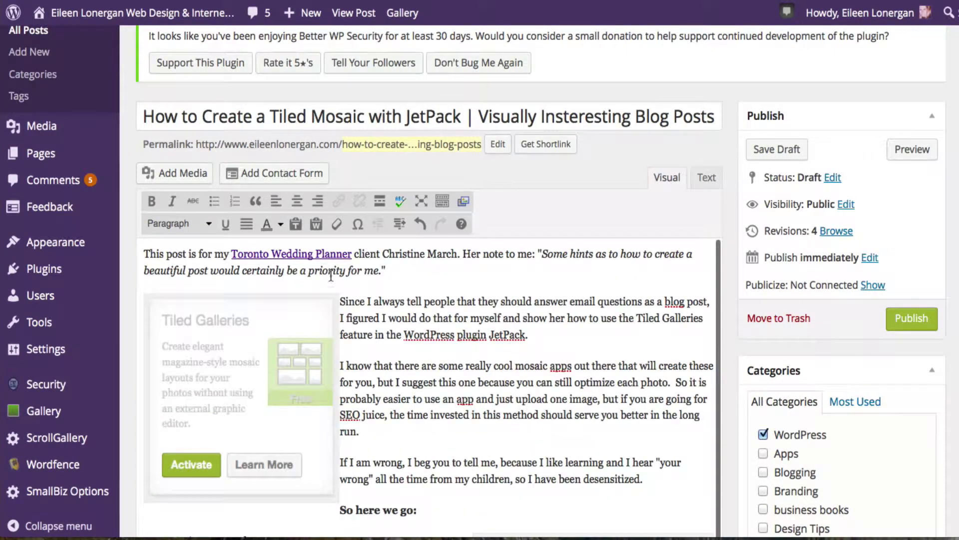
- Choose uploading in Add Media and select Fraga paintings like A-Whisper-of-Pink.jpg and Fraga_Birdsong.jpg
click(169, 179)
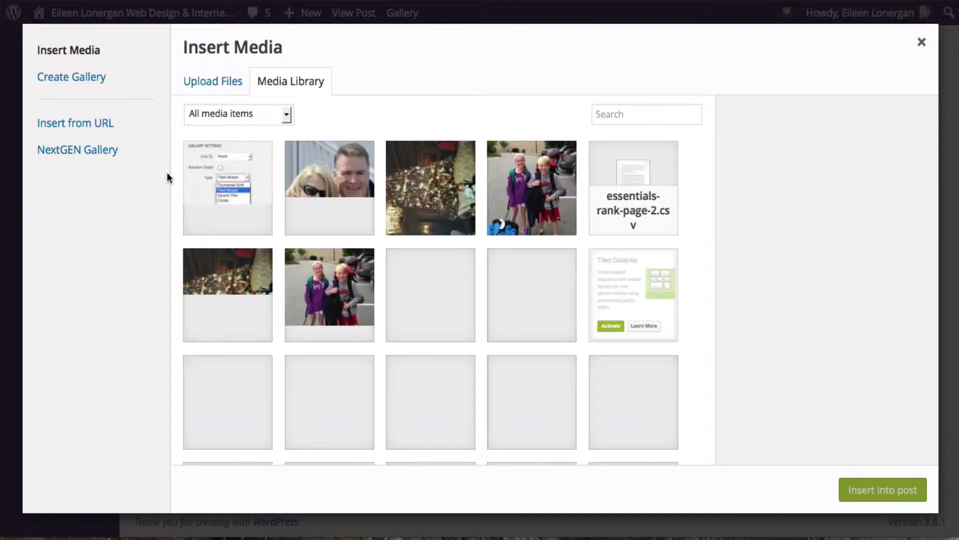
click(219, 83)
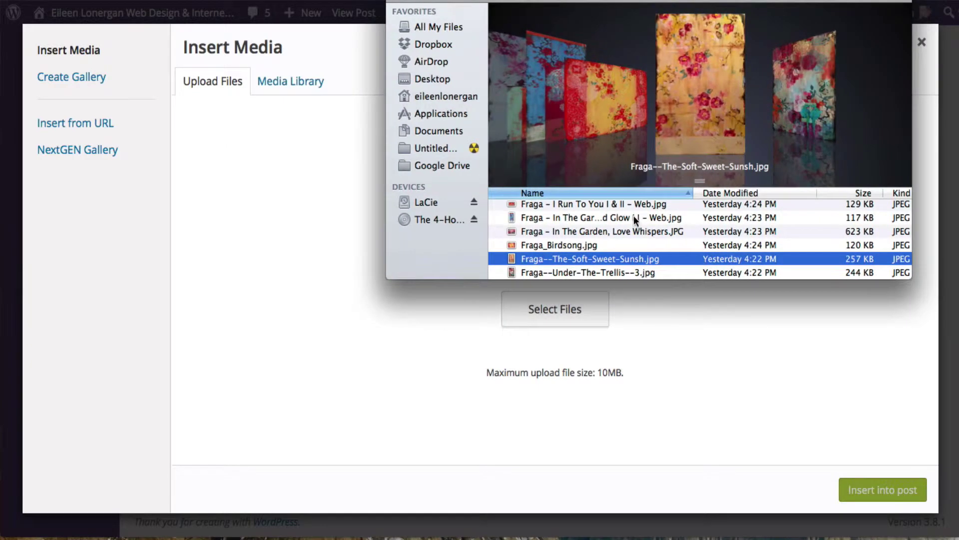
scroll(634, 215, up, 1)
click(591, 207)
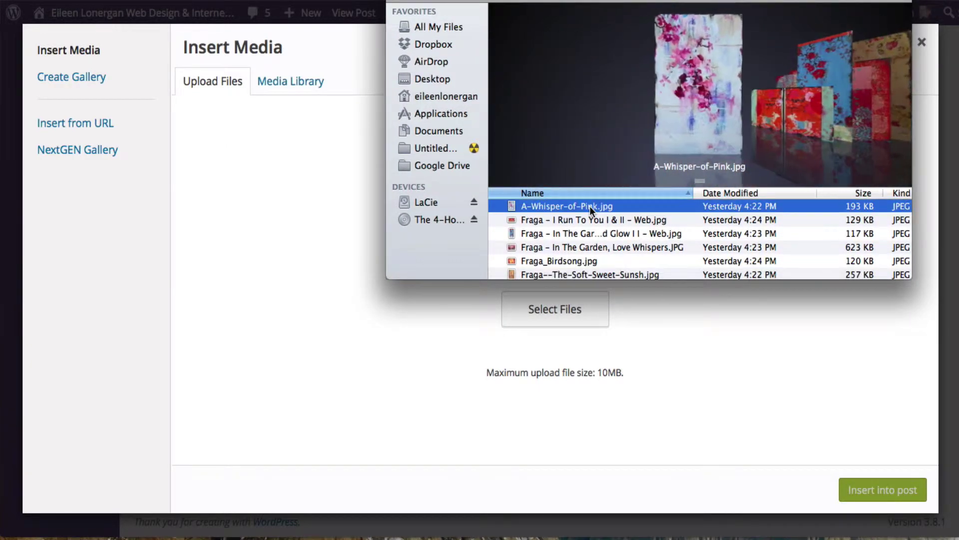
shift+click(590, 221)
shift+click(588, 247)
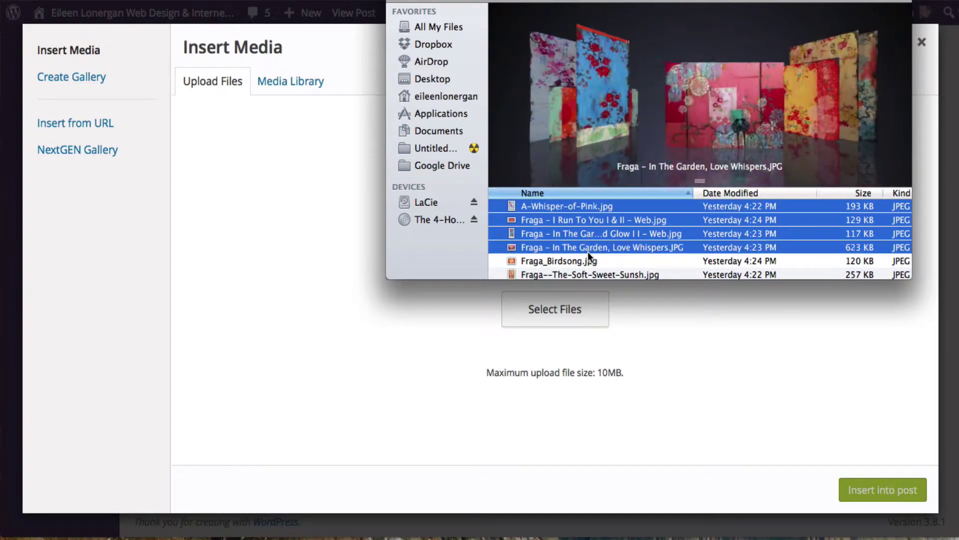
scroll(588, 251, down, 1)
shift+click(587, 251)
shift+click(590, 263)
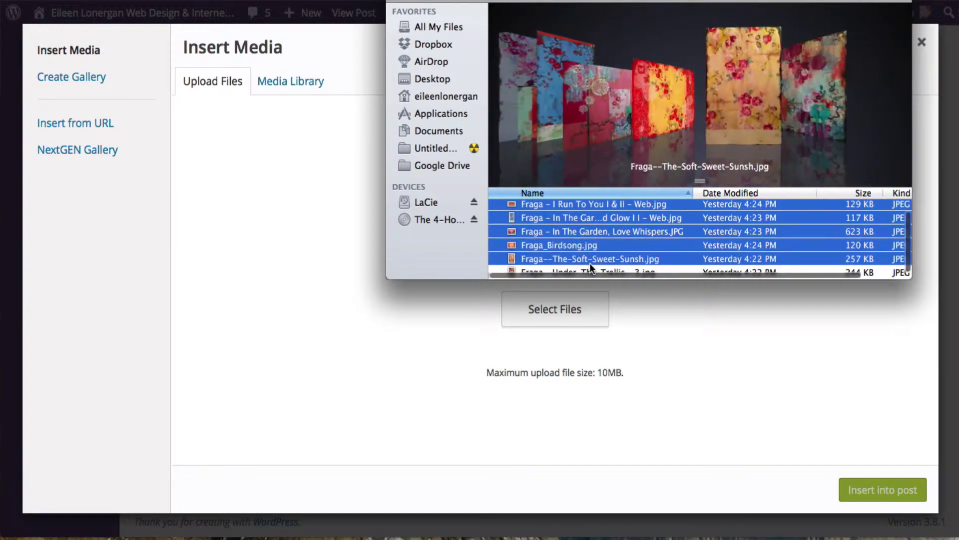
shift+click(590, 268)
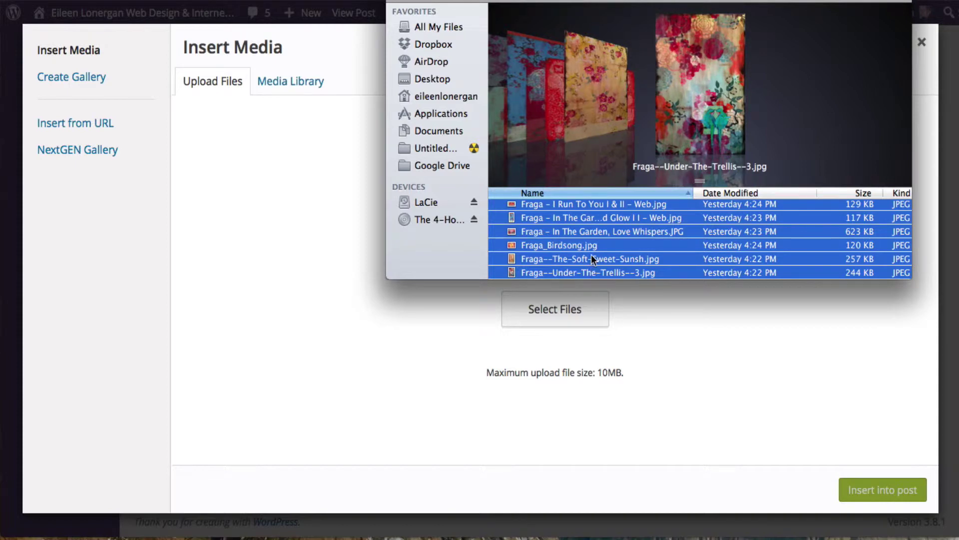
key(Return)
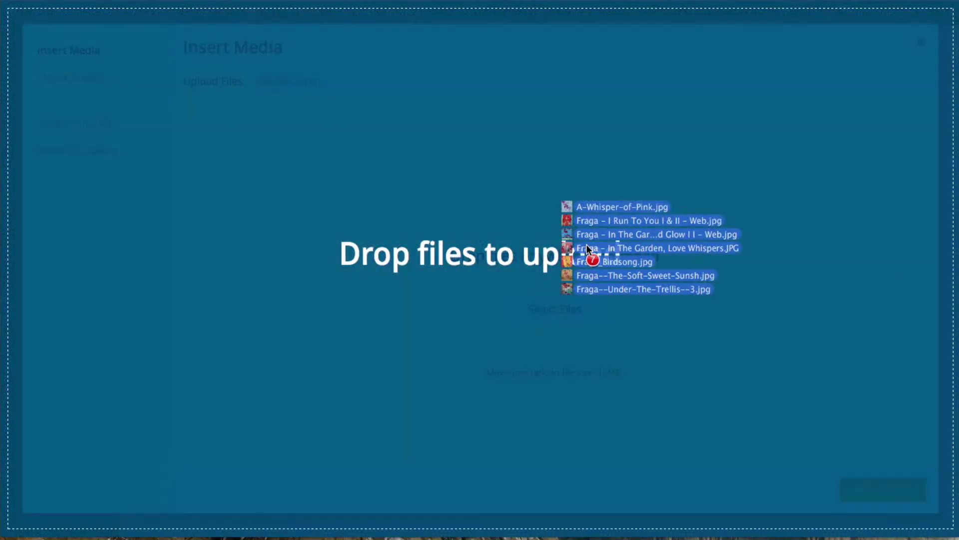
- Upload the paintings and replace the hyphens in A Whisper of Pink's title with spaces
drag(924, 313, 586, 245)
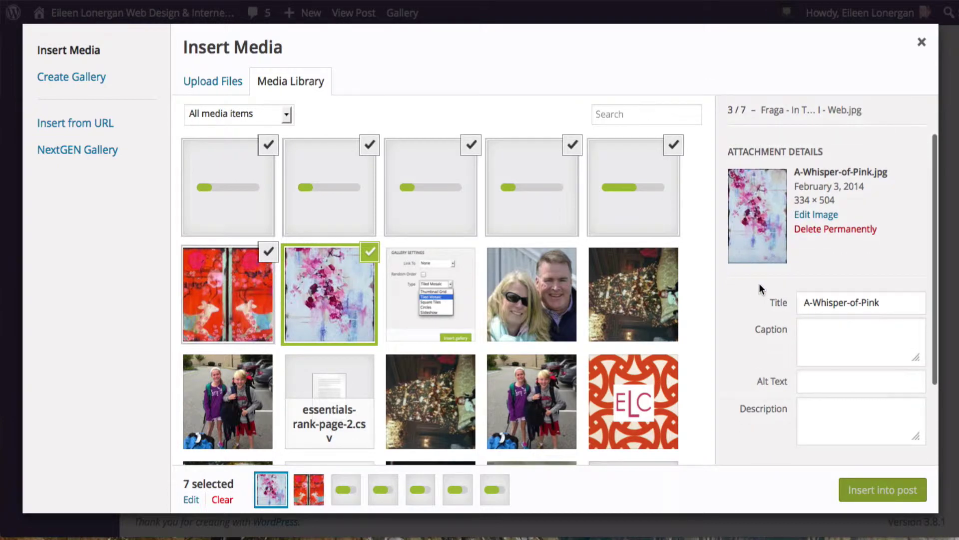
click(813, 304)
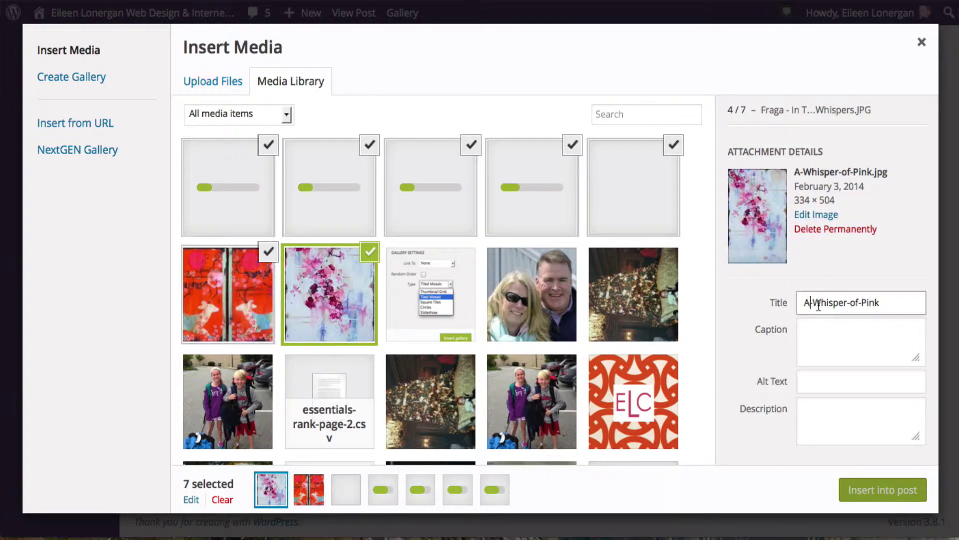
key(BackSpace)
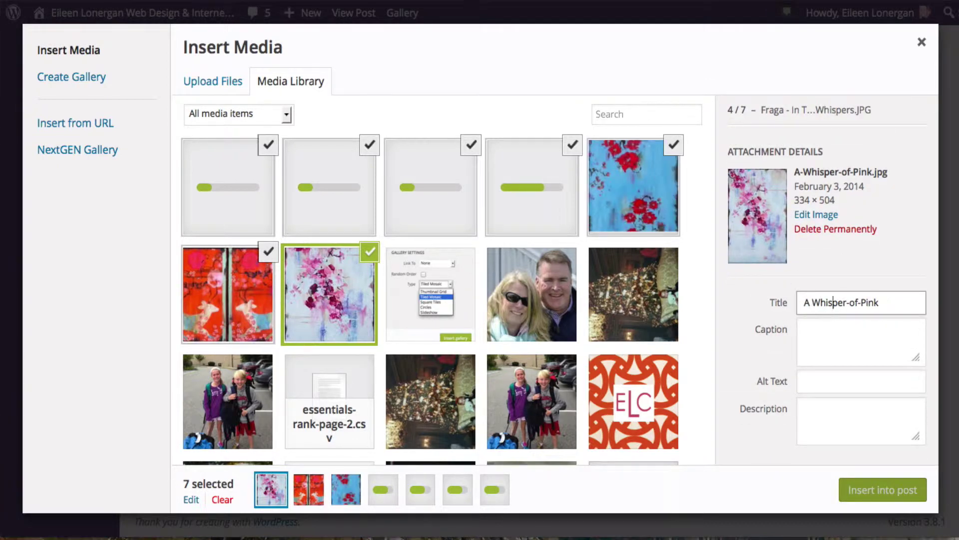
key(Right)
key(Right)
key(Right)
key(BackSpace)
key(Right)
key(Right)
key(Delete)
click(893, 301)
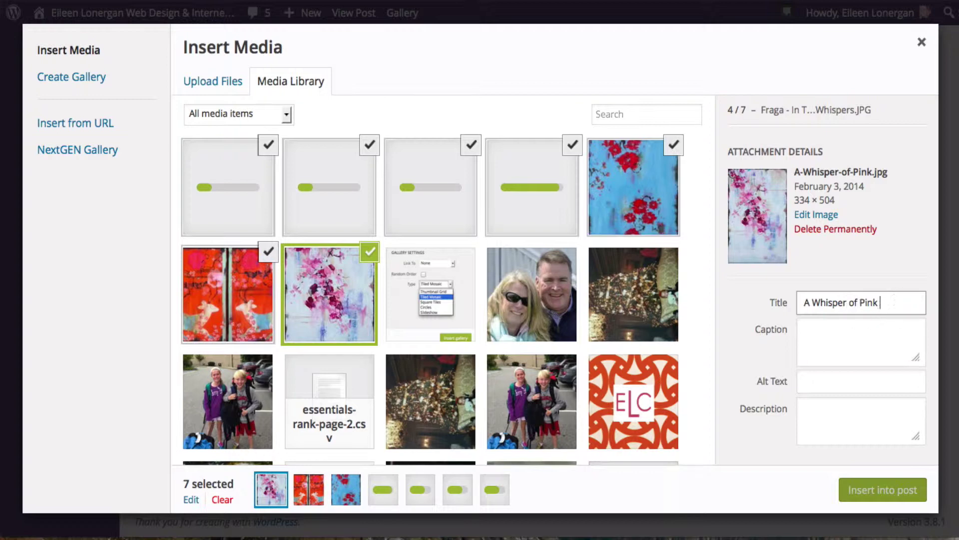
text(| Kathe)
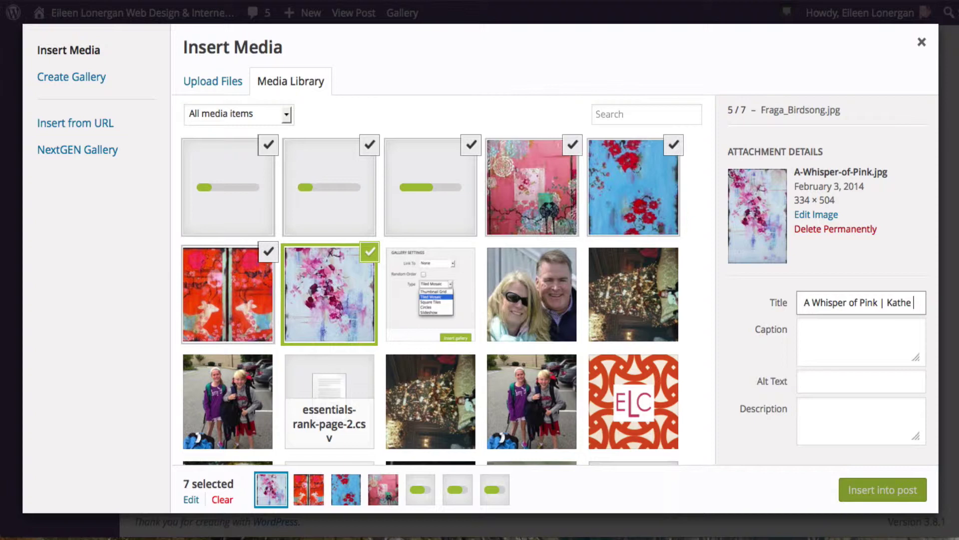
text( Fraga)
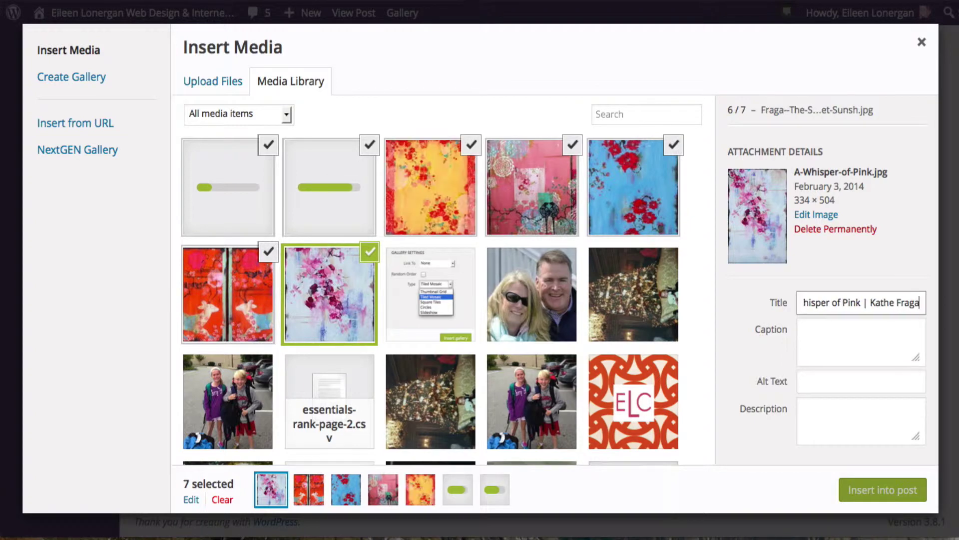
- Copy the title 'A Whisper of Pink | Kathe Fraga' into Alt Text and Description
key(super+Left)
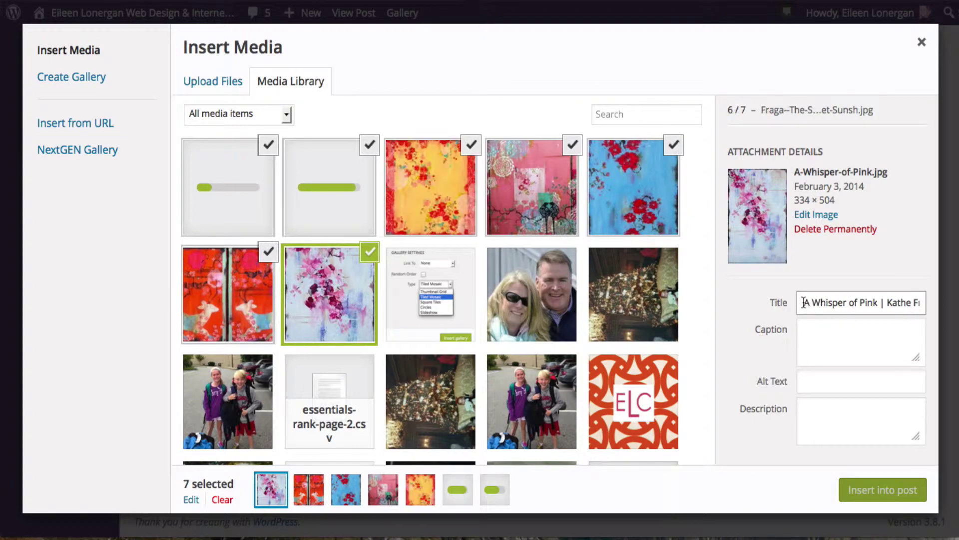
key(shift+alt+Right)
key(shift+alt+Right)
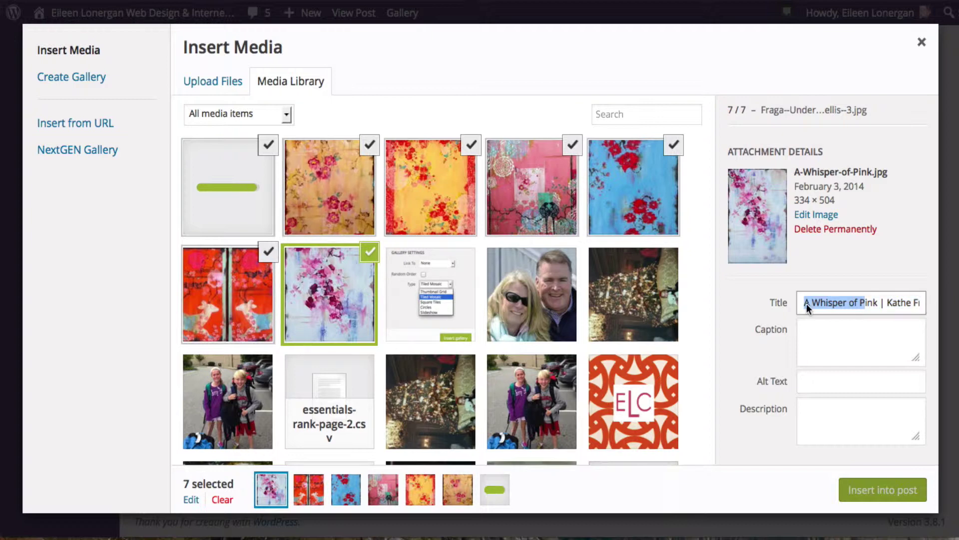
click(806, 304)
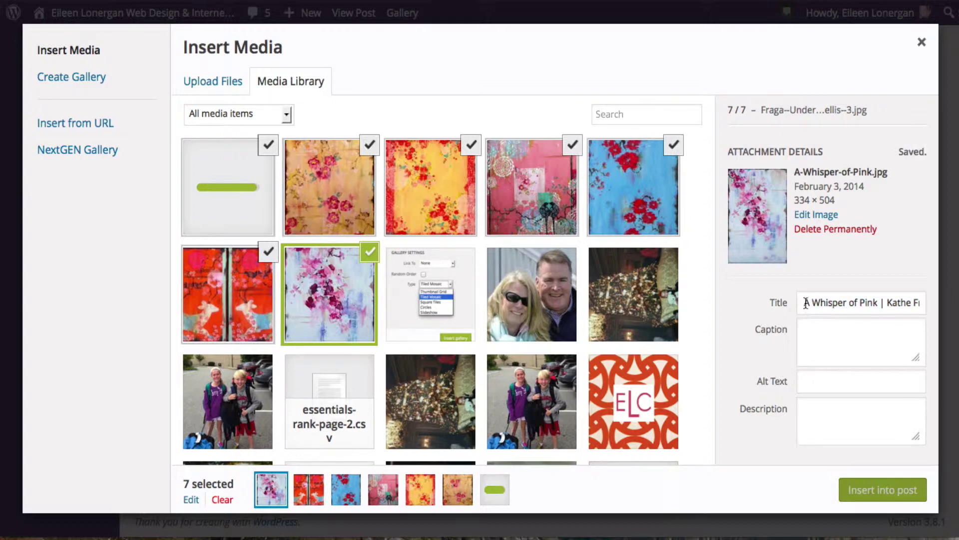
scroll(806, 242, down, 2)
drag(804, 223, 936, 220)
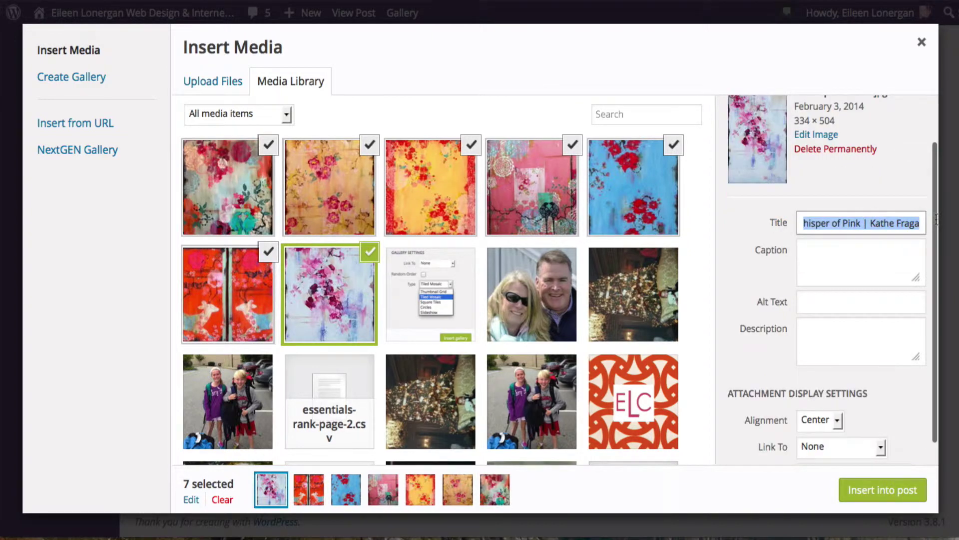
click(853, 301)
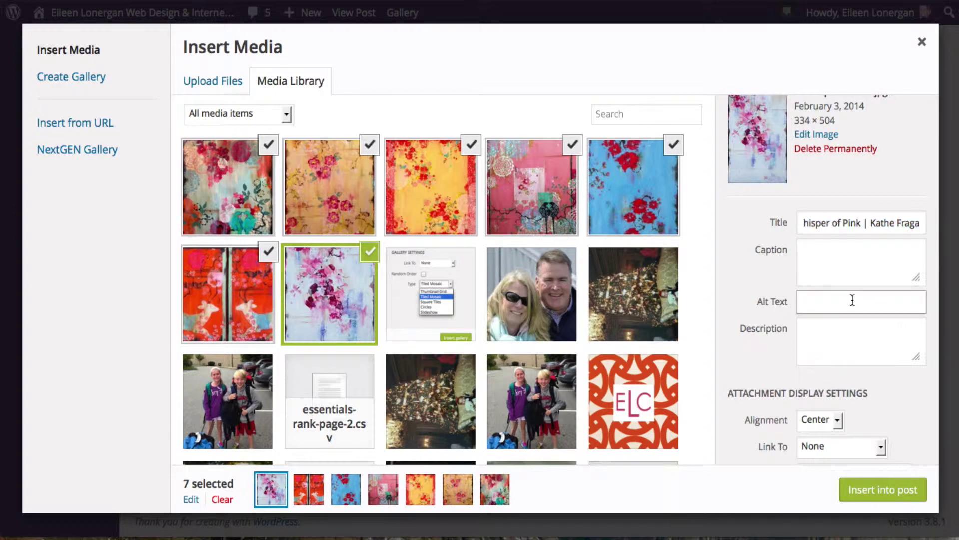
text(A Whisper of Pink | Kathe Fraga)
click(834, 338)
text(A Whisper of Pink | Kathe Fraga)
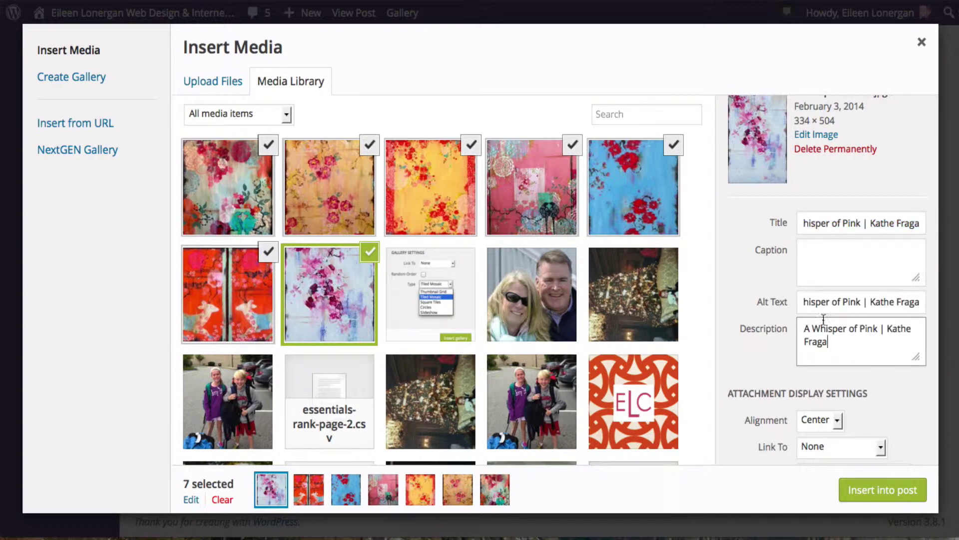
scroll(735, 276, down, 1)
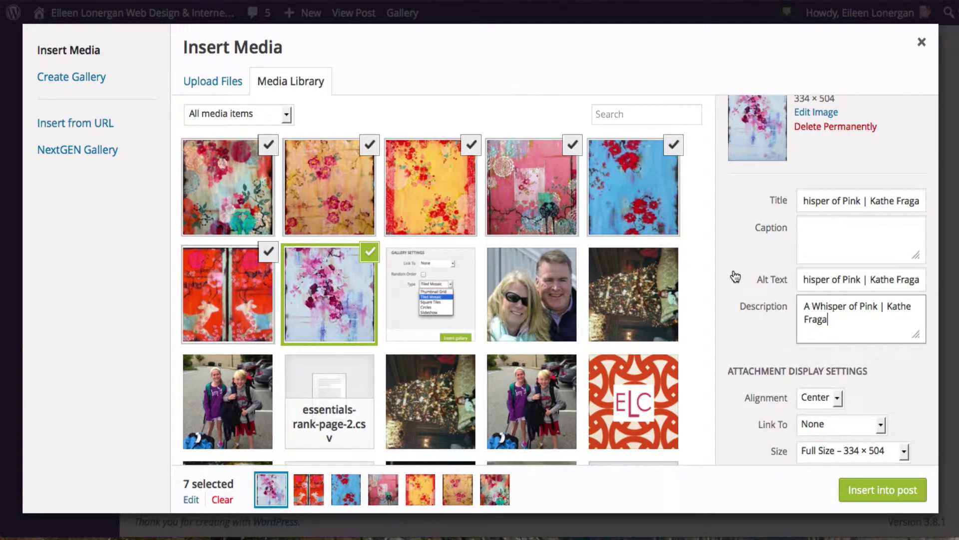
scroll(736, 276, up, 3)
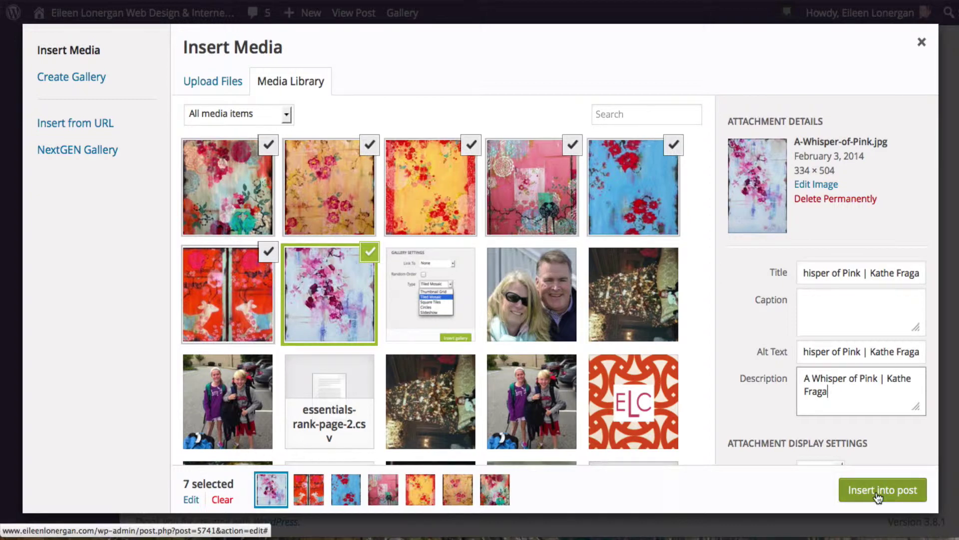
- Create a new gallery of the seven paintings with Link To set to None
click(50, 81)
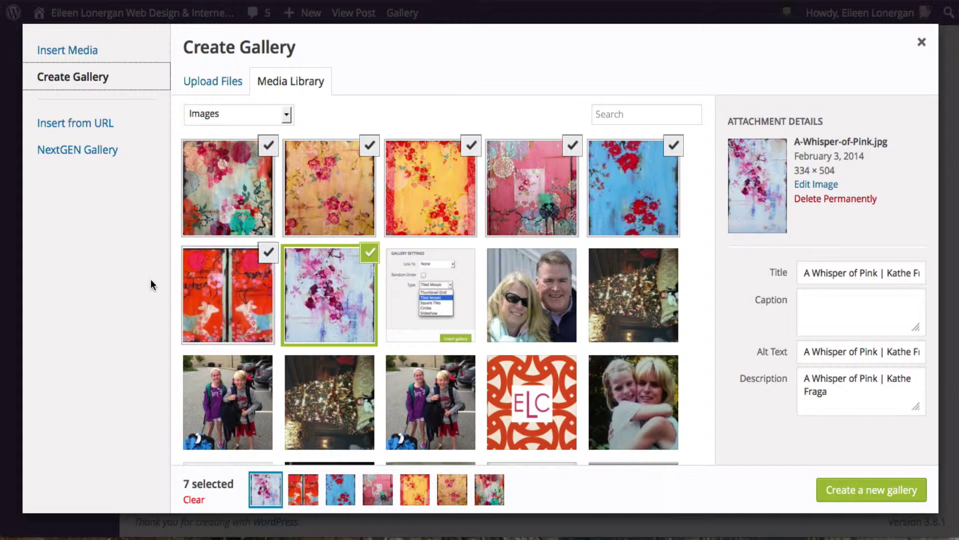
click(880, 496)
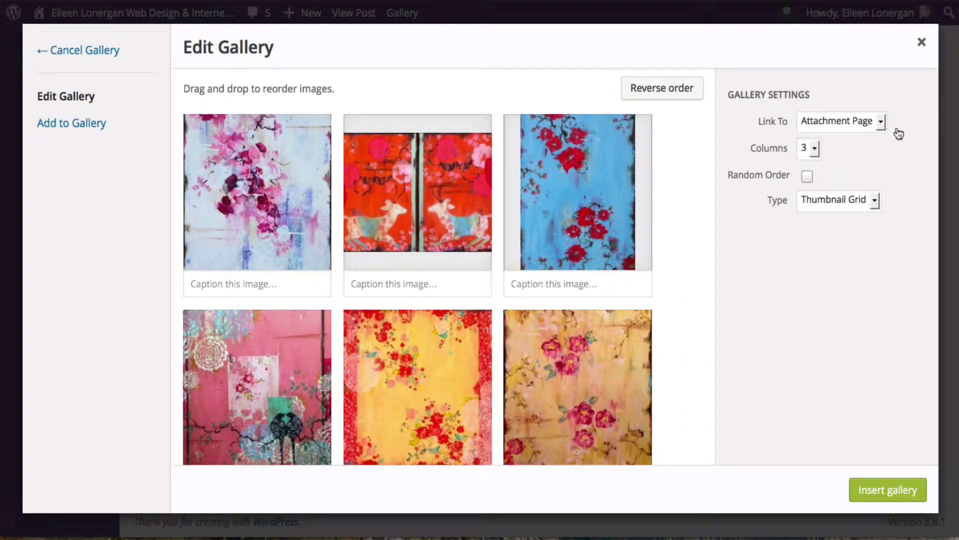
click(882, 121)
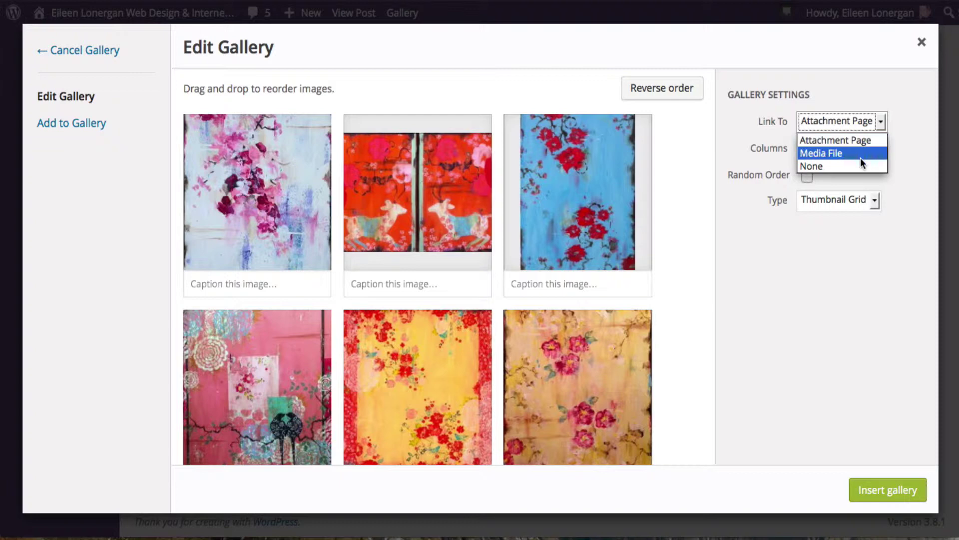
click(814, 166)
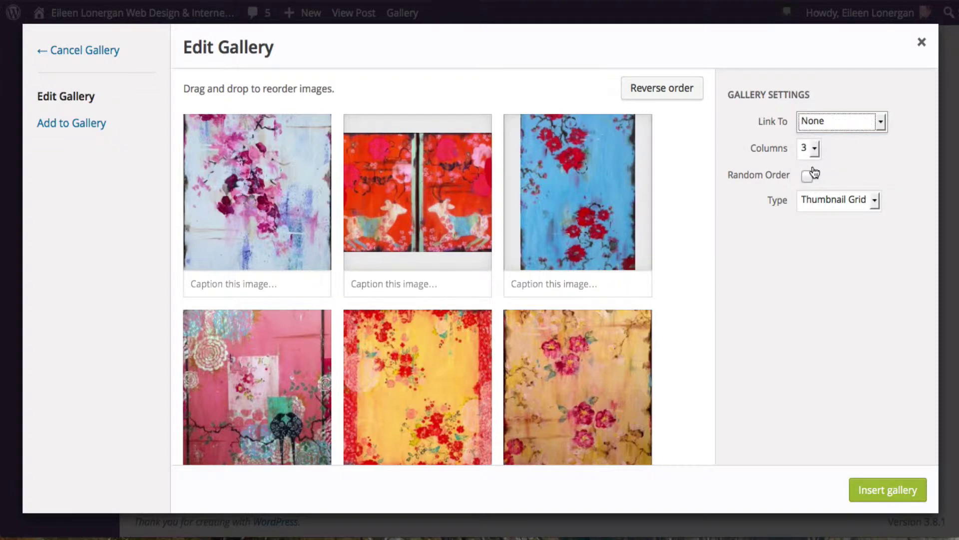
- Set the gallery type to Tiled Mosaic and insert it into the post
click(875, 201)
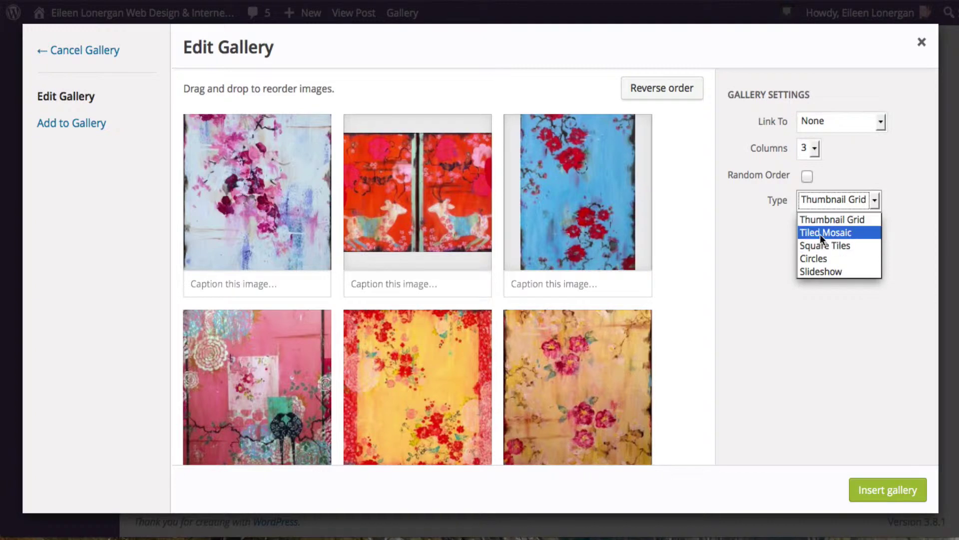
click(747, 221)
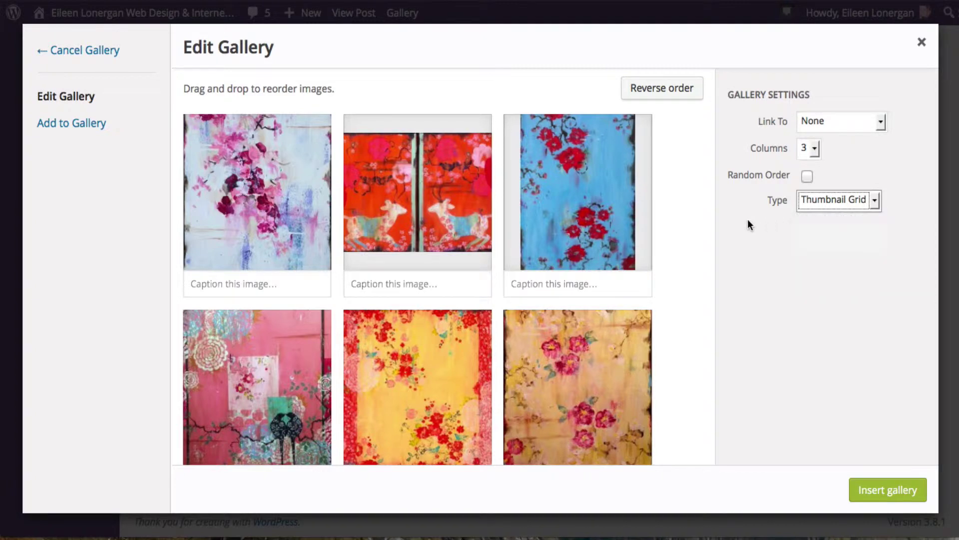
click(871, 203)
click(846, 231)
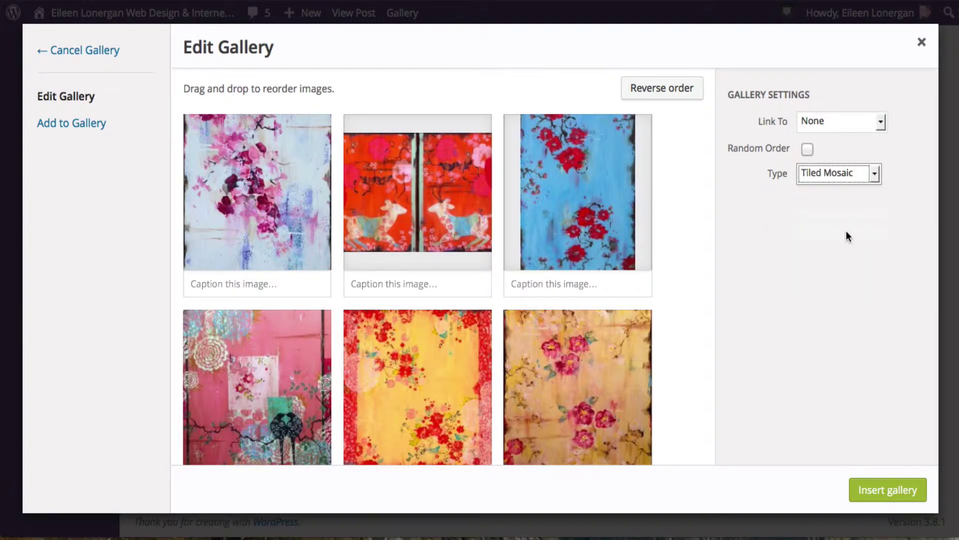
click(884, 490)
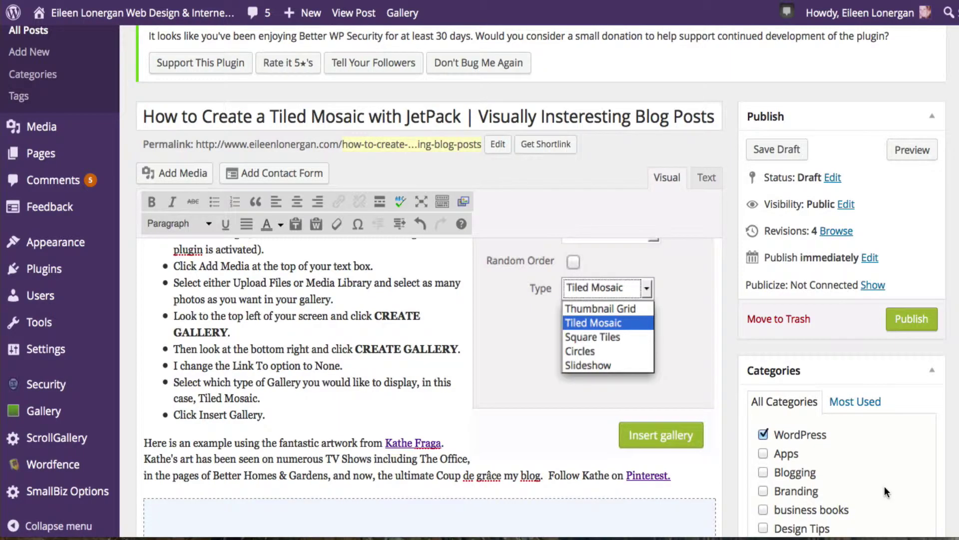
click(779, 150)
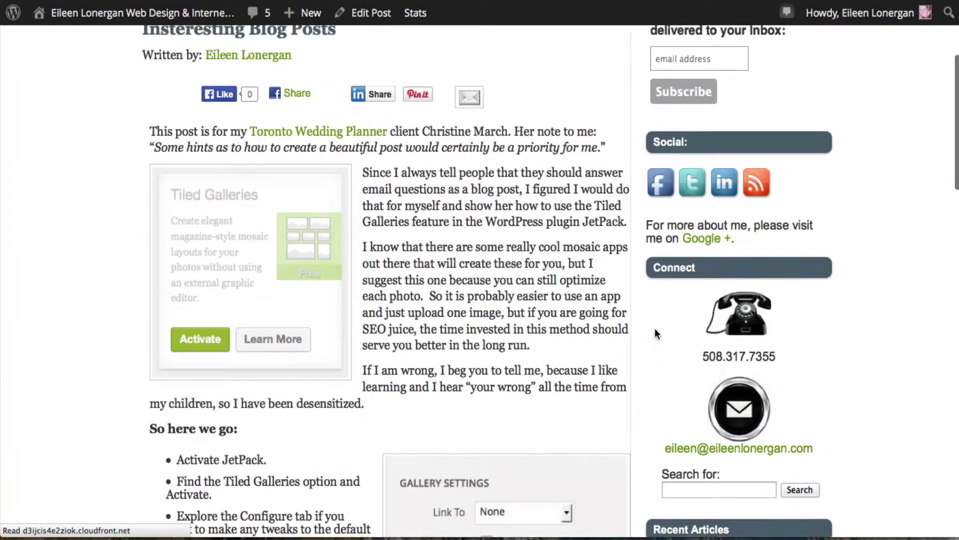
scroll(544, 318, down, 3)
scroll(543, 317, down, 5)
scroll(543, 317, down, 4)
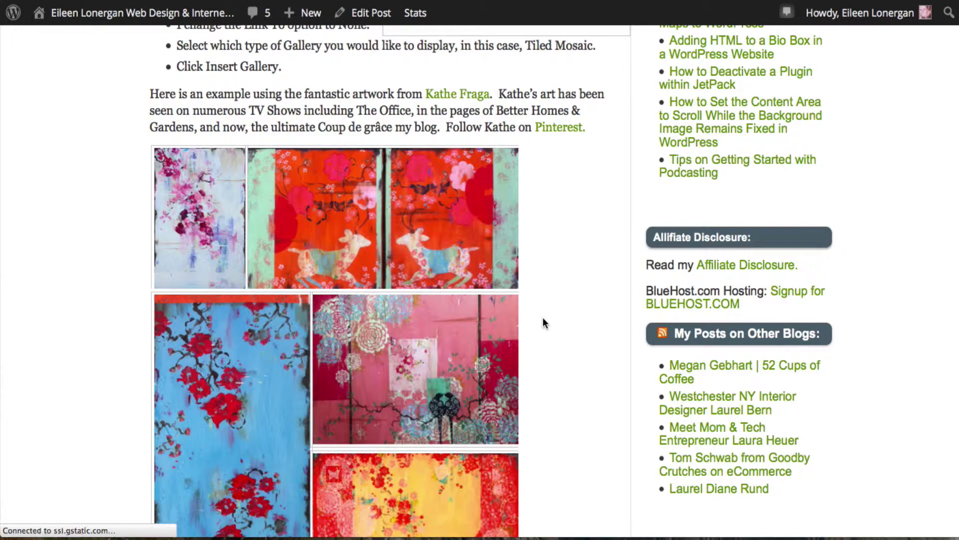
scroll(543, 317, down, 3)
scroll(543, 317, down, 3)
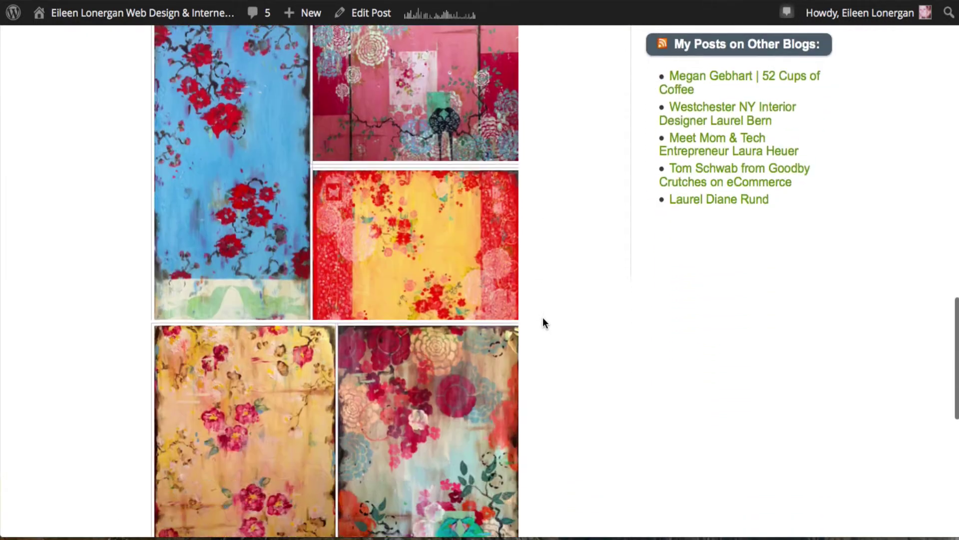
scroll(543, 322, down, 1)
scroll(543, 323, down, 3)
scroll(543, 322, up, 2)
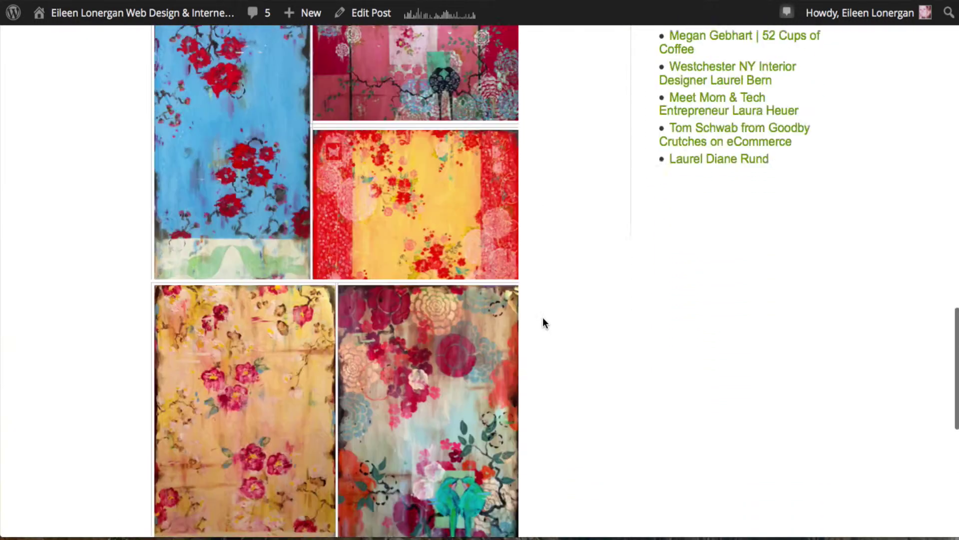
scroll(543, 322, up, 1)
scroll(544, 322, up, 2)
scroll(543, 323, up, 2)
scroll(543, 322, up, 5)
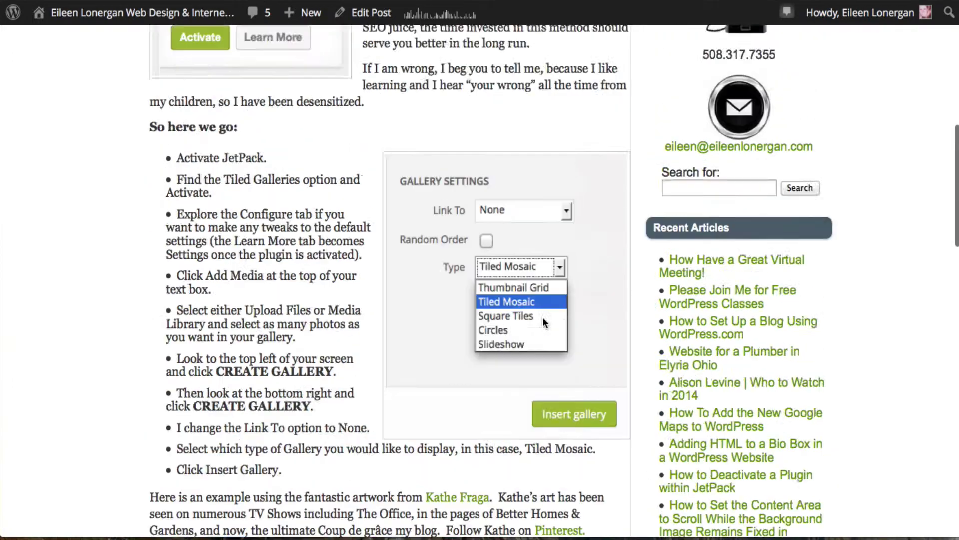
scroll(543, 323, up, 3)
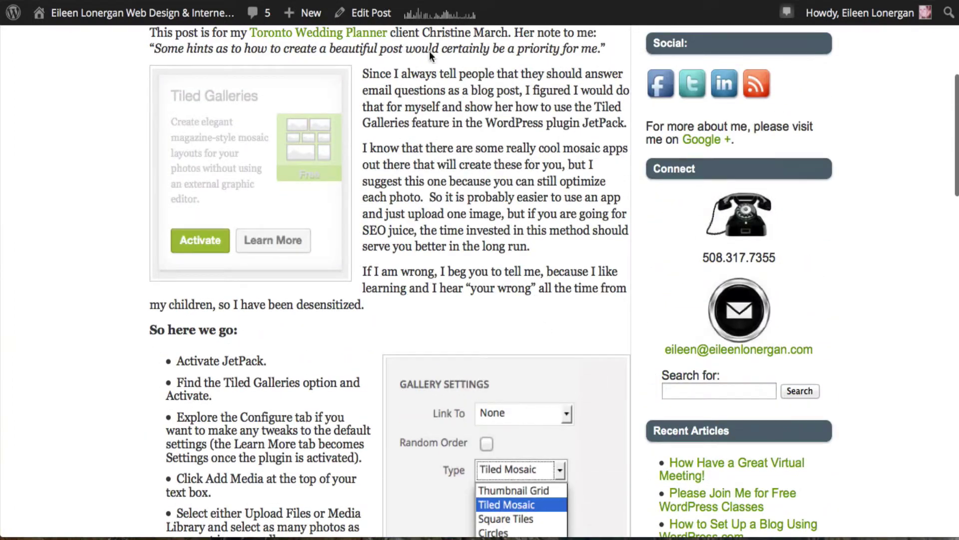
- Open the post in the editor and open its Fraga gallery for editing
click(382, 24)
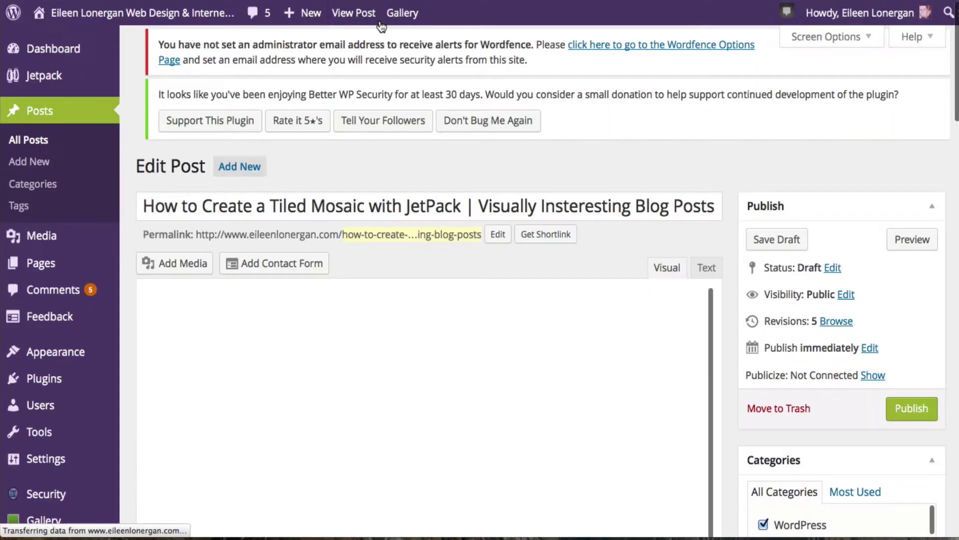
scroll(513, 260, down, 4)
scroll(512, 260, down, 2)
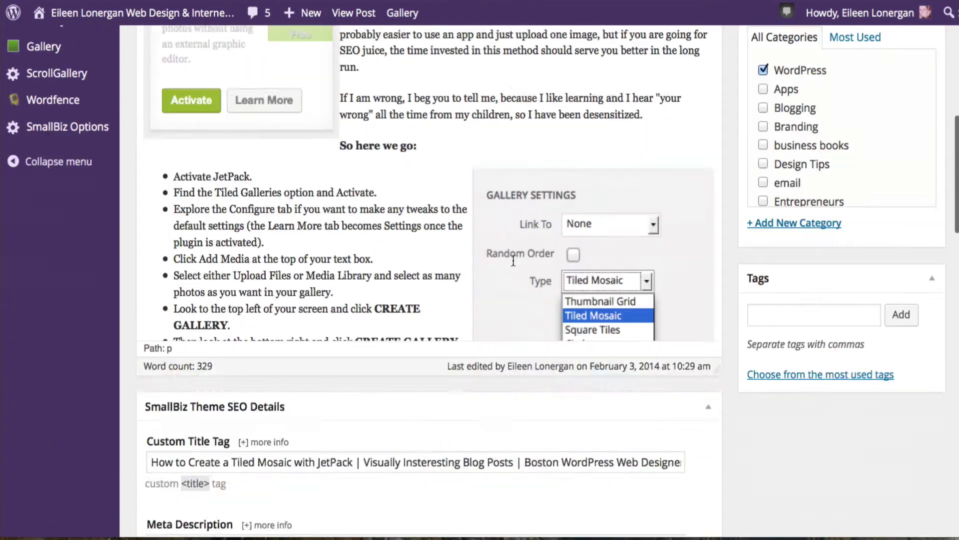
scroll(512, 259, down, 2)
drag(715, 192, 786, 477)
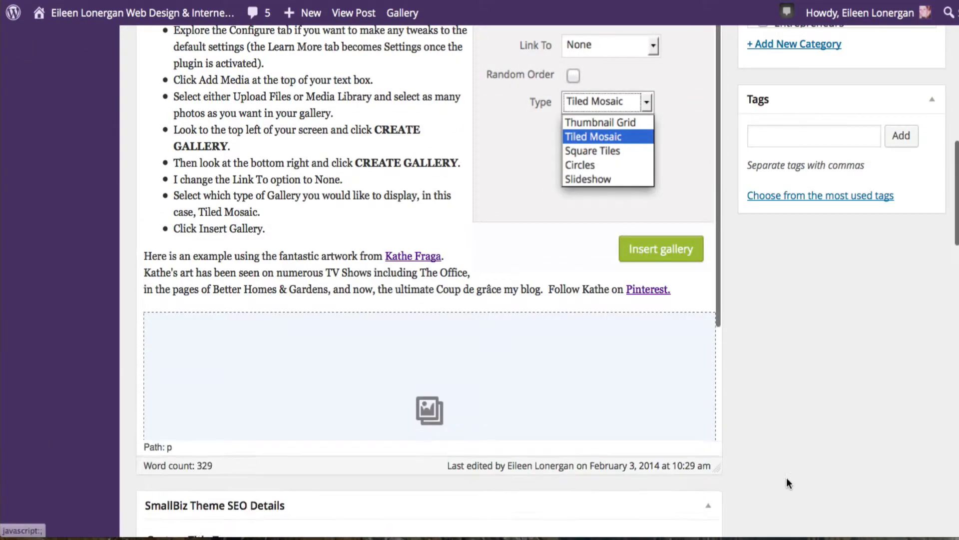
click(268, 391)
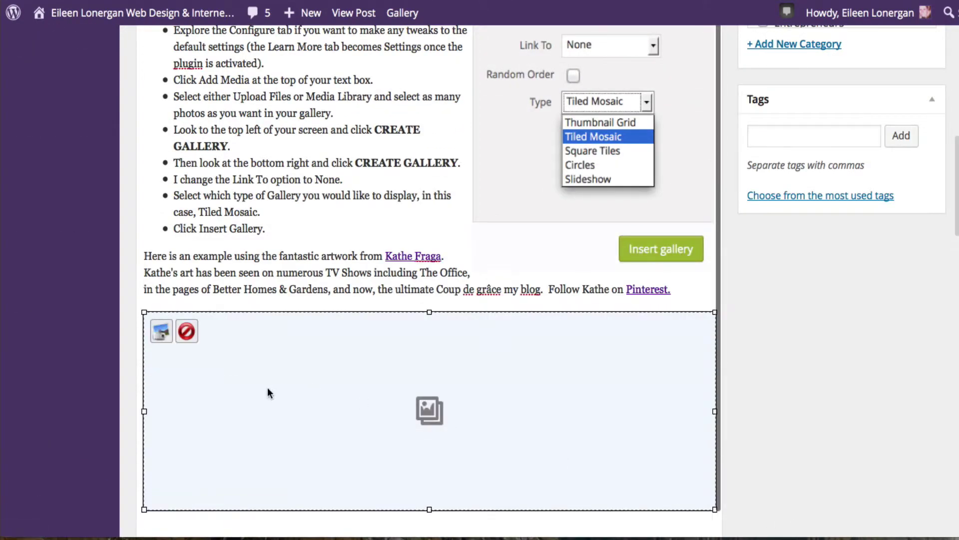
click(161, 332)
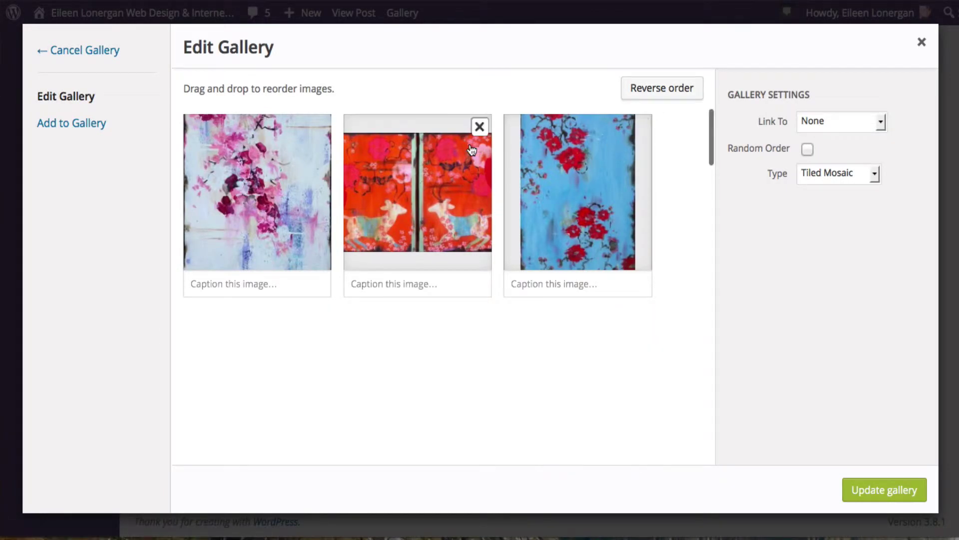
drag(711, 139, 718, 113)
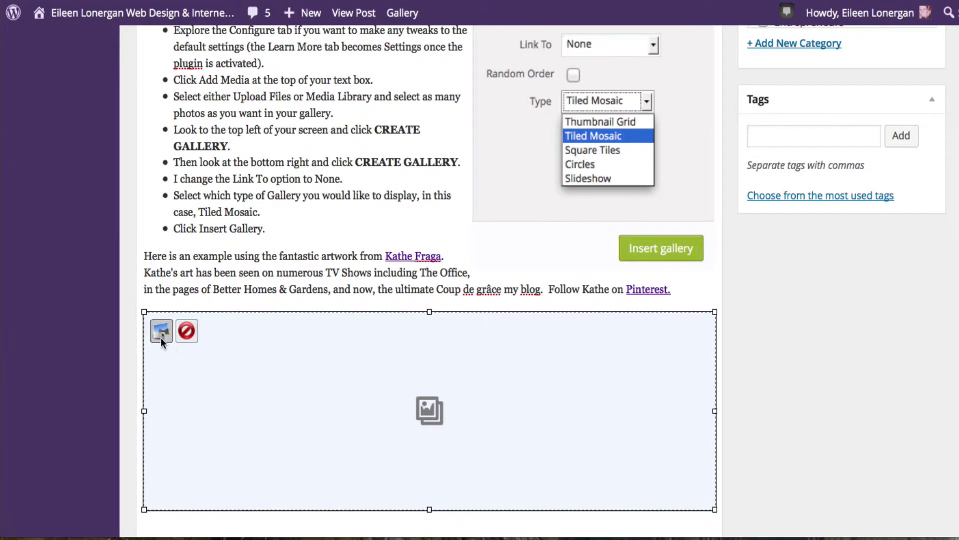
click(160, 335)
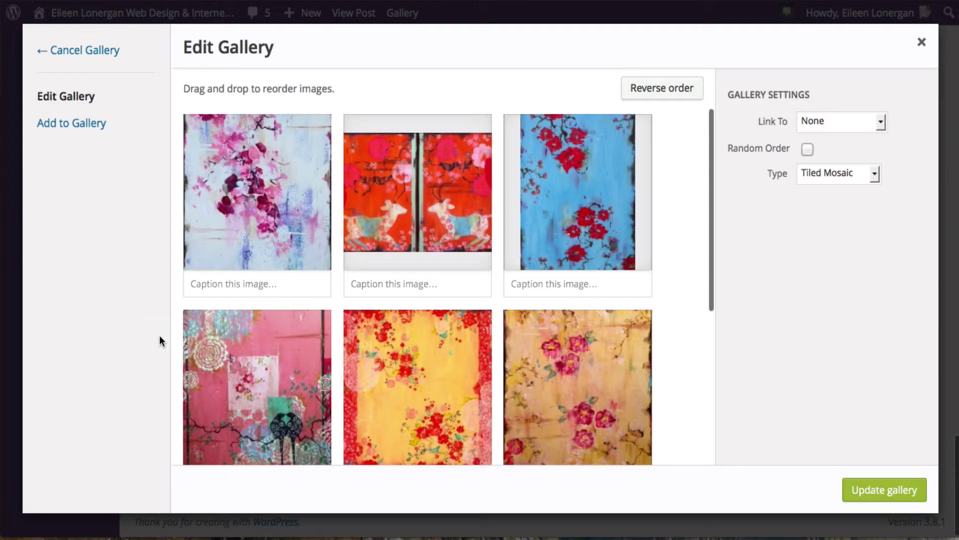
- Select the Fraga_Birdsong painting and try Reverse order on the gallery images
click(379, 344)
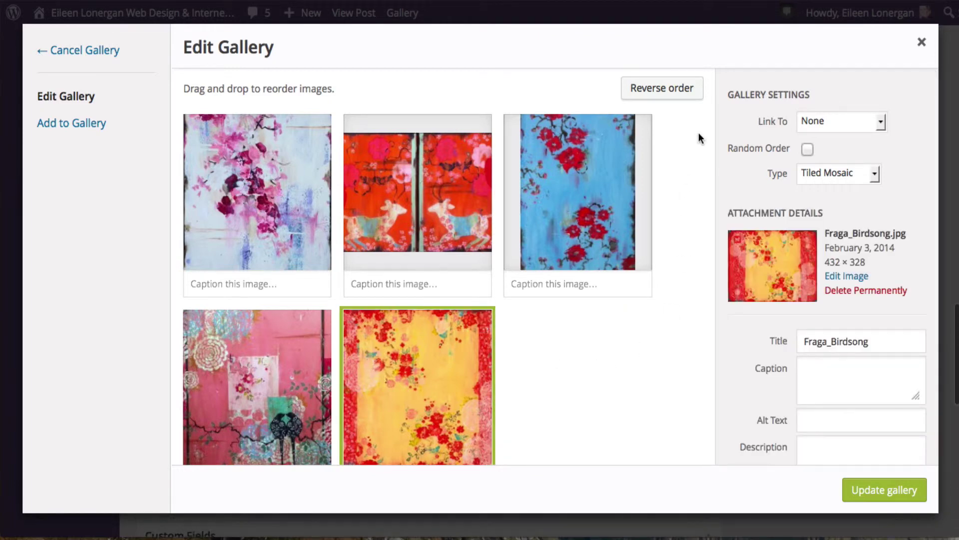
click(681, 90)
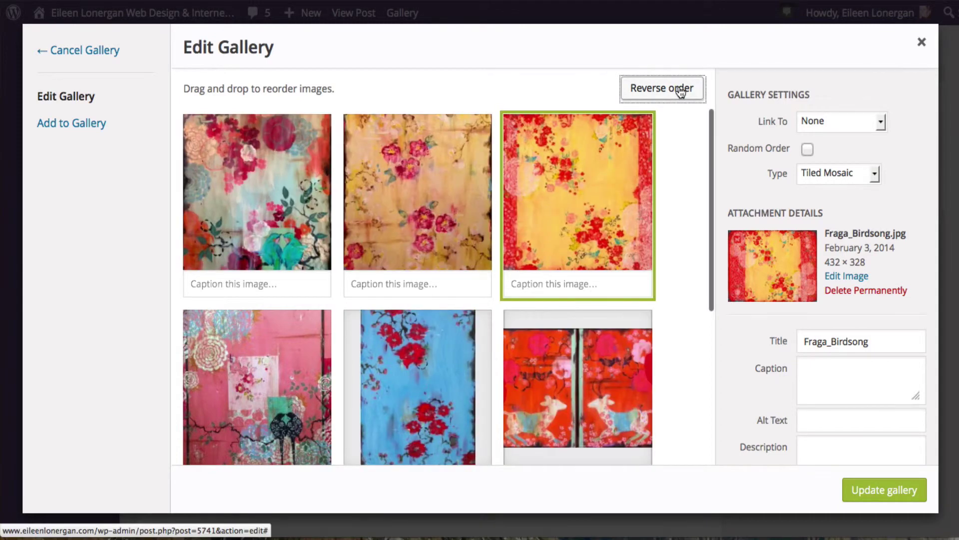
click(665, 95)
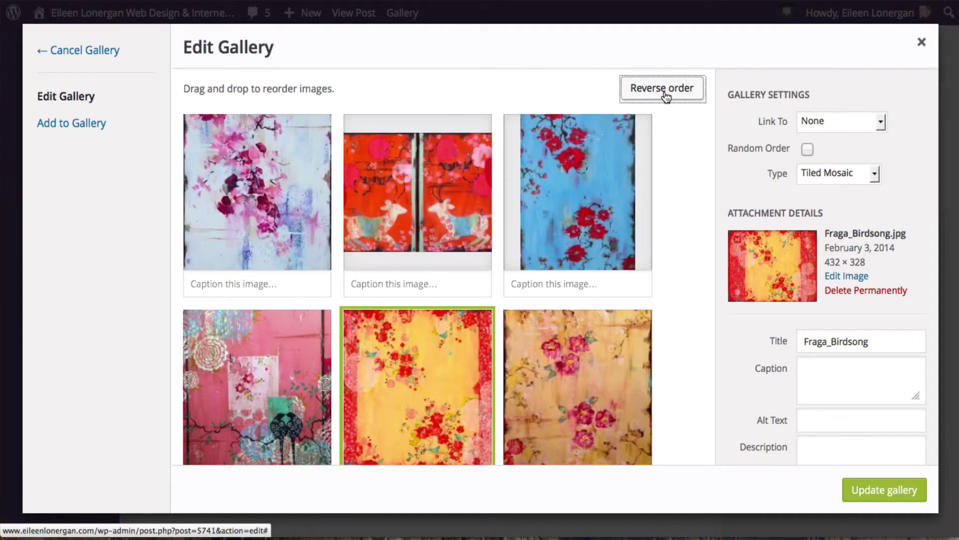
click(665, 96)
- Switch the gallery type to Circles and update the gallery
click(873, 176)
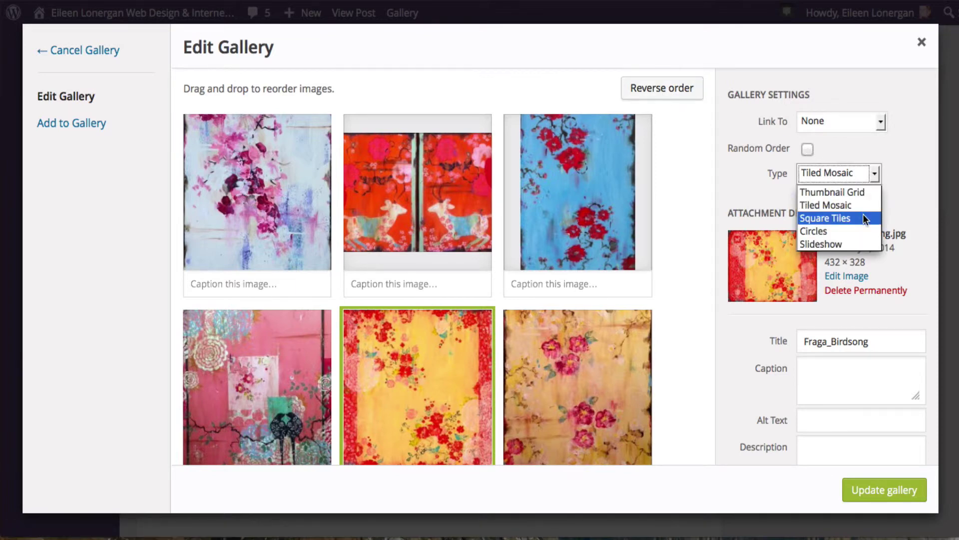
click(858, 233)
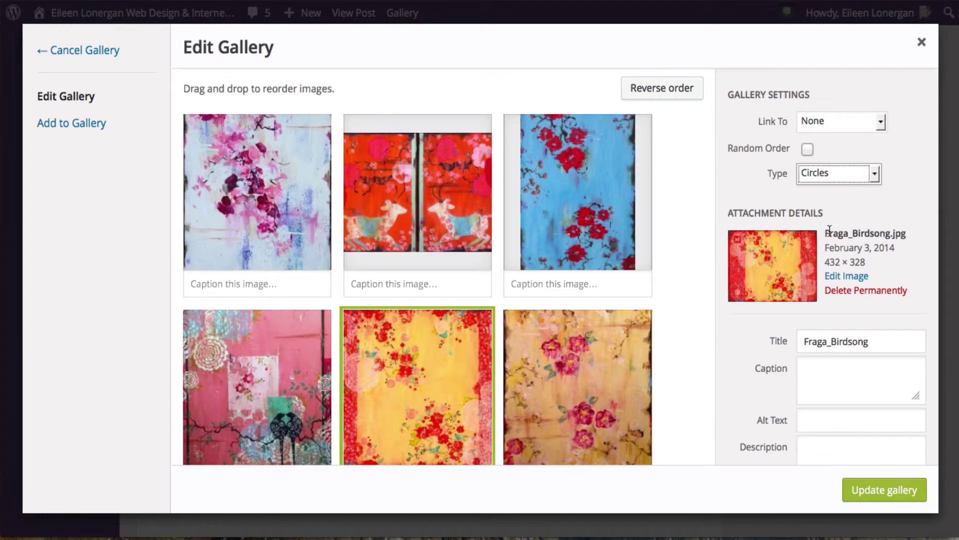
click(852, 488)
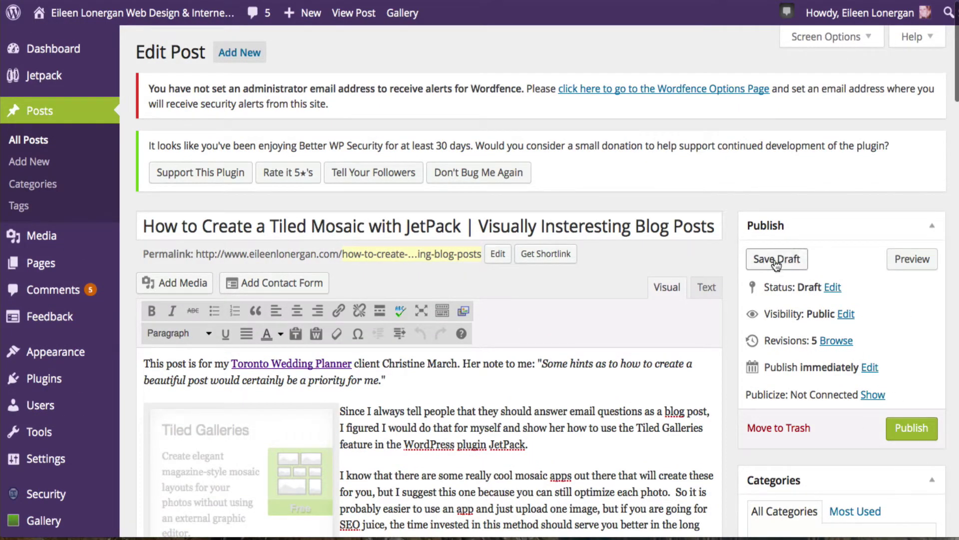
- Save the post as a draft and preview its circles gallery of paintings
click(777, 260)
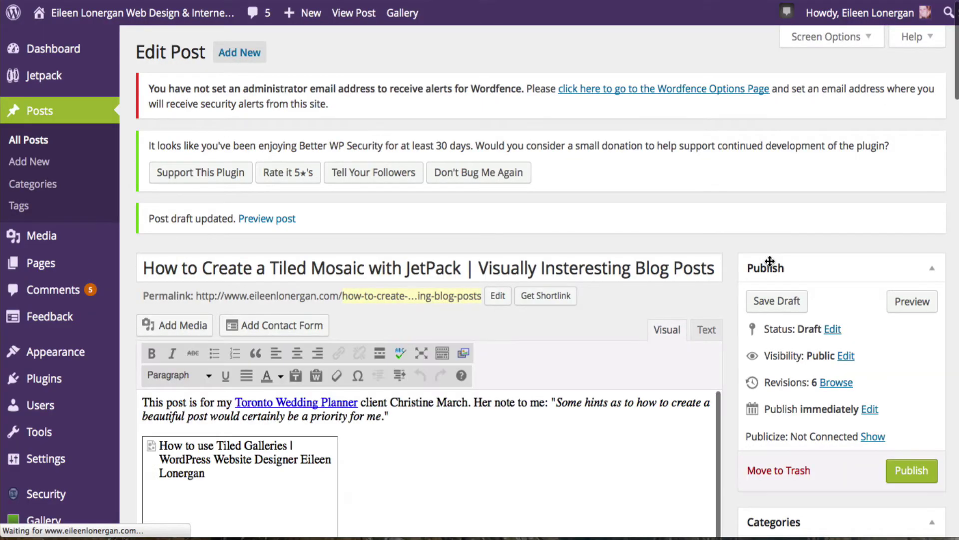
click(914, 300)
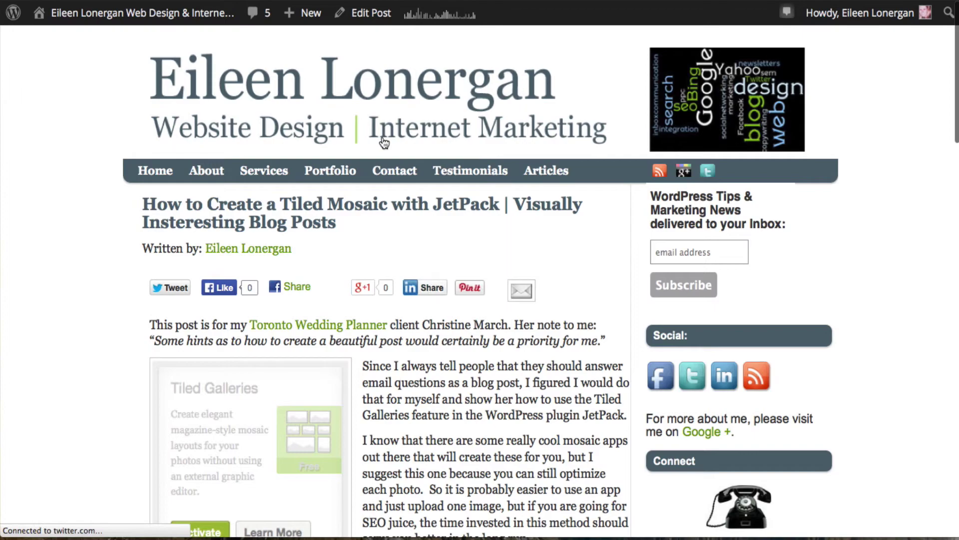
scroll(144, 175, down, 10)
scroll(144, 175, down, 3)
scroll(144, 175, down, 2)
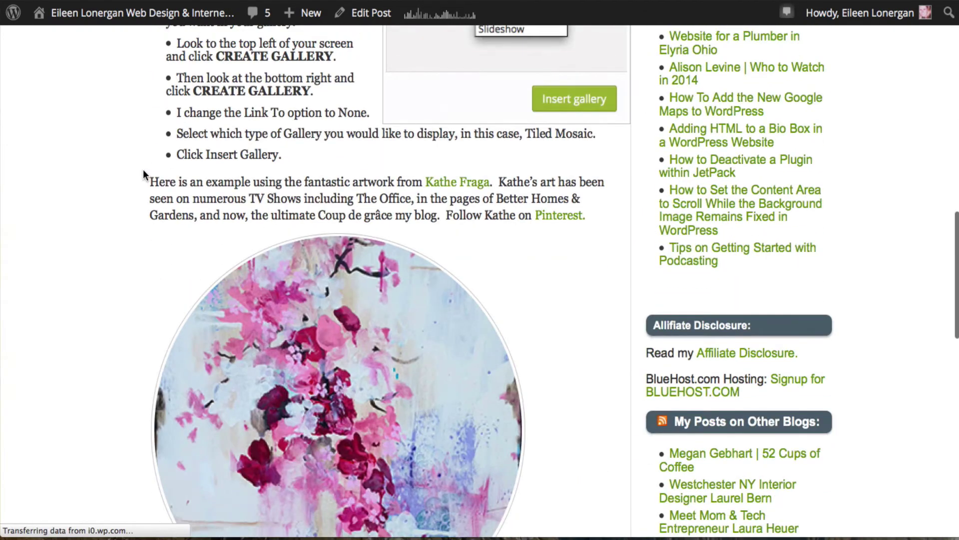
scroll(142, 174, down, 5)
scroll(143, 175, down, 5)
scroll(143, 175, down, 1)
scroll(143, 175, down, 4)
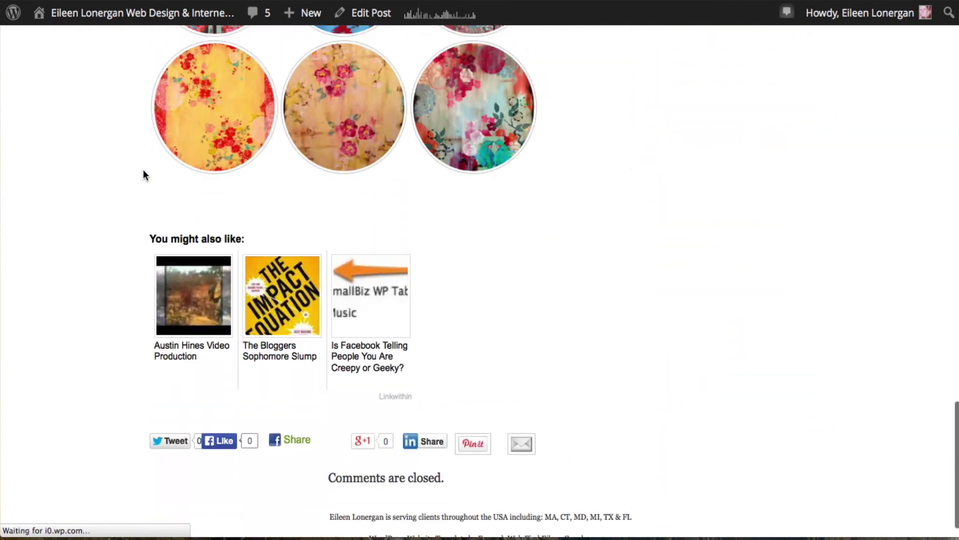
scroll(143, 175, up, 2)
scroll(142, 175, up, 3)
scroll(143, 175, up, 5)
scroll(143, 175, up, 3)
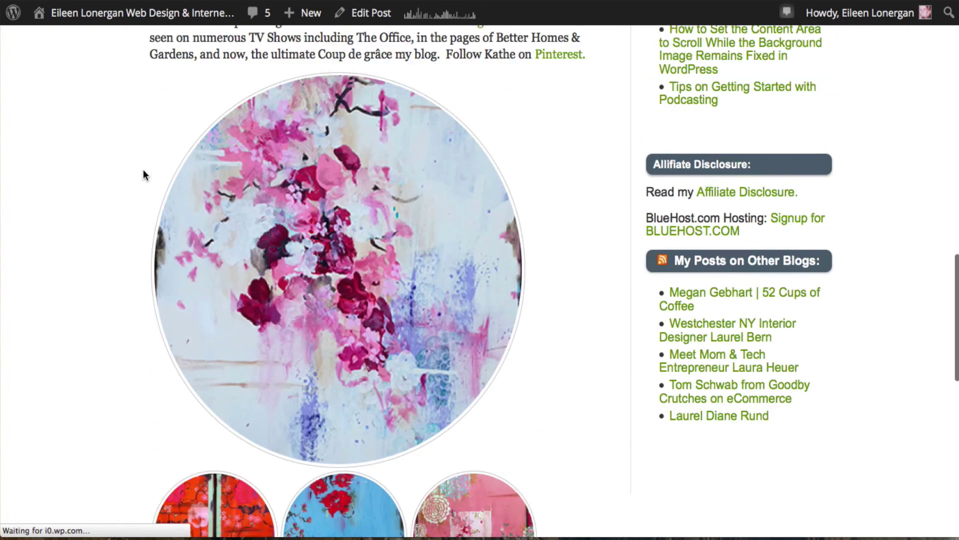
scroll(143, 175, up, 1)
scroll(143, 172, down, 5)
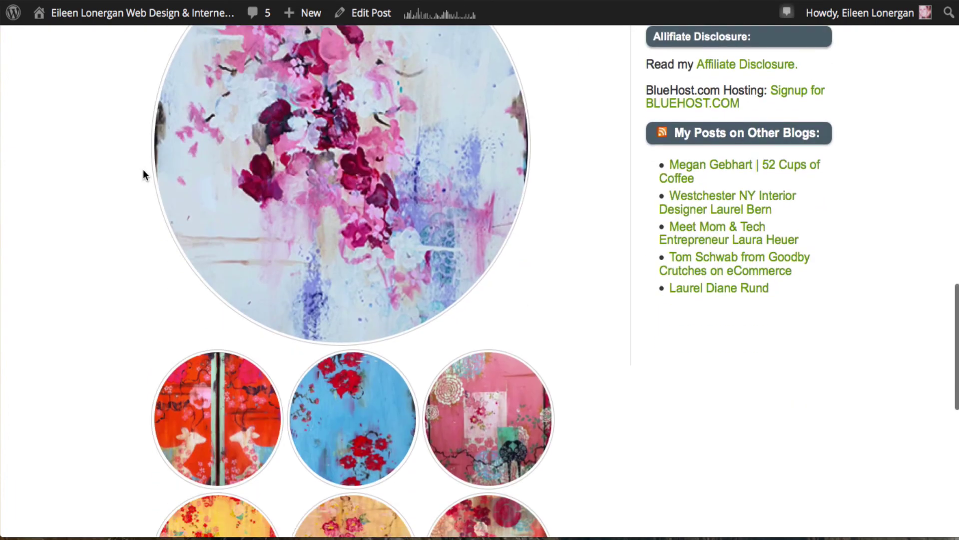
scroll(144, 172, down, 3)
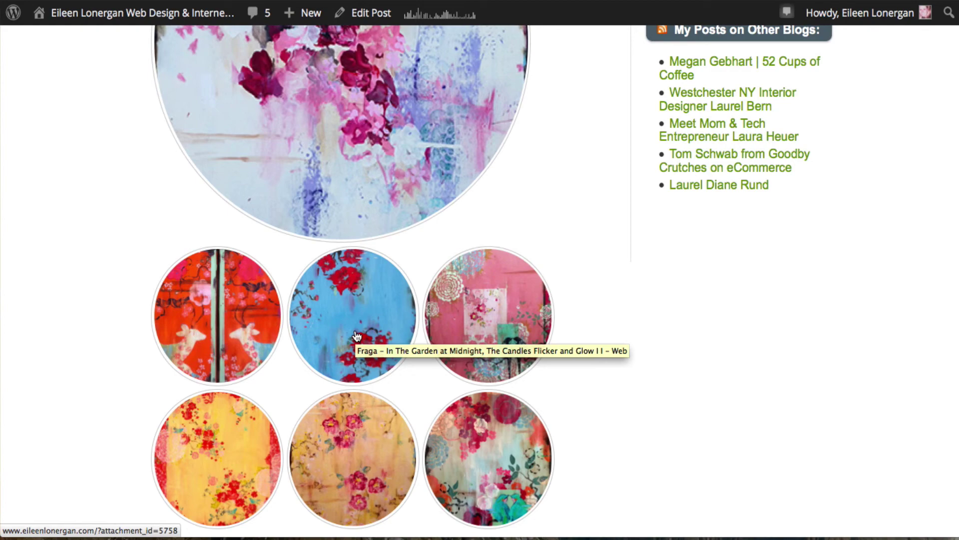
scroll(356, 335, up, 3)
scroll(357, 335, up, 2)
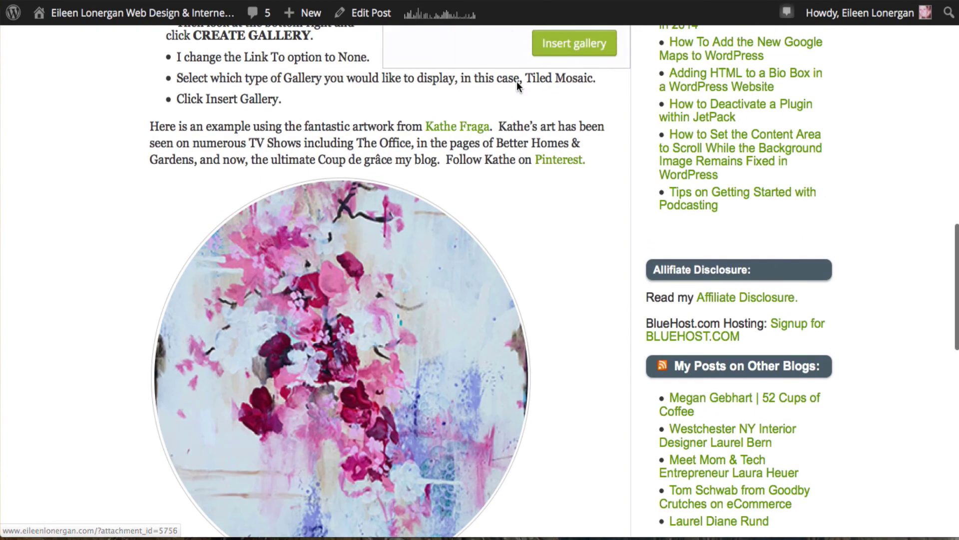